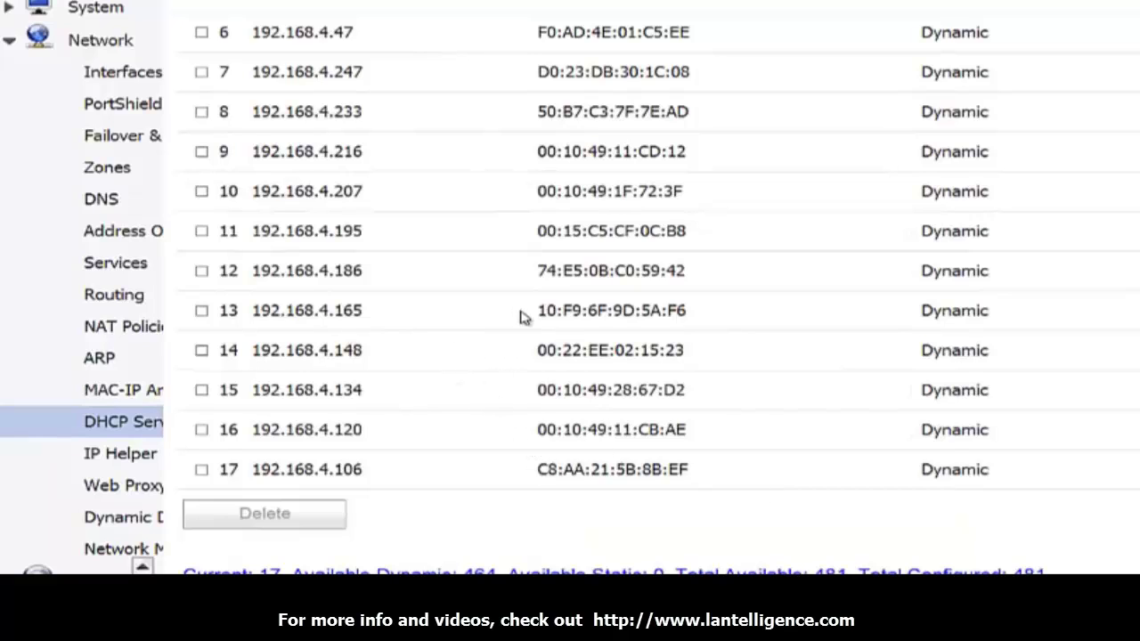
# Locate MAC 00:22:EE:02:15:23 and its leased IP 192.168.4.148, then bring up the Algo panel.
pyautogui.moveTo(538, 350); pyautogui.dragTo(692, 351)
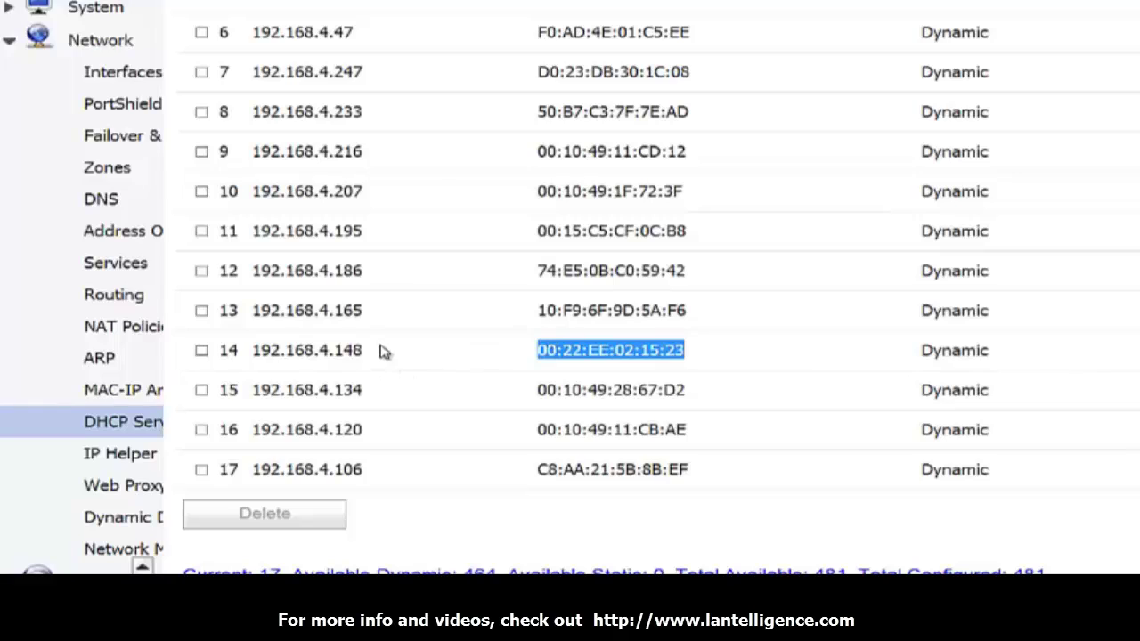
pyautogui.moveTo(364, 350); pyautogui.dragTo(251, 350)
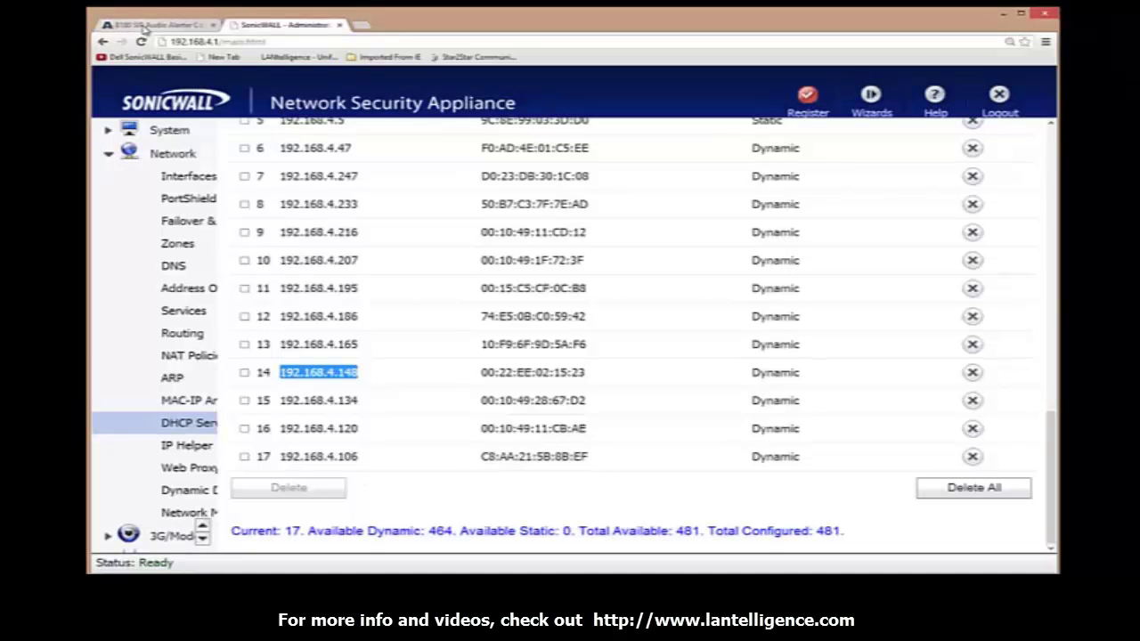
pyautogui.click(145, 27)
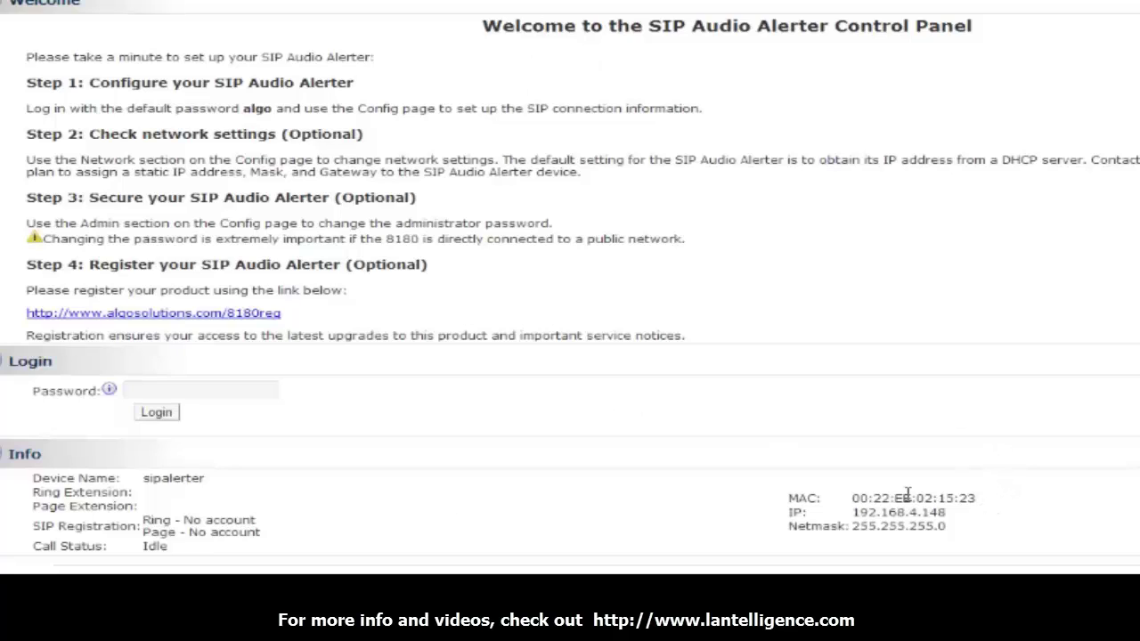
pyautogui.moveTo(897, 494); pyautogui.dragTo(962, 548)
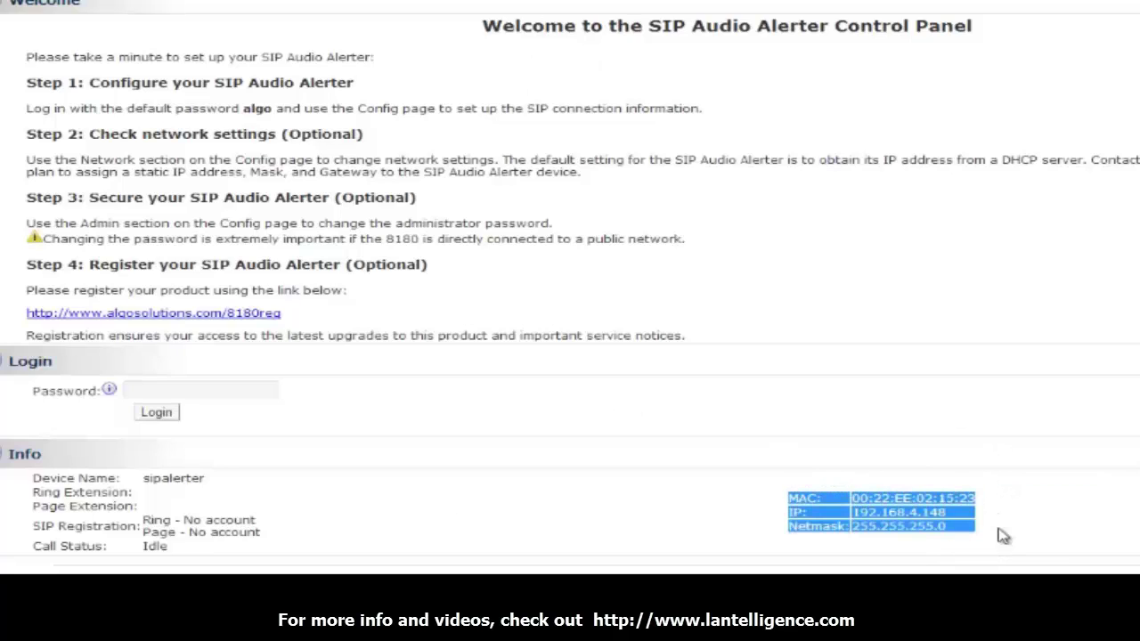
pyautogui.click(1034, 499)
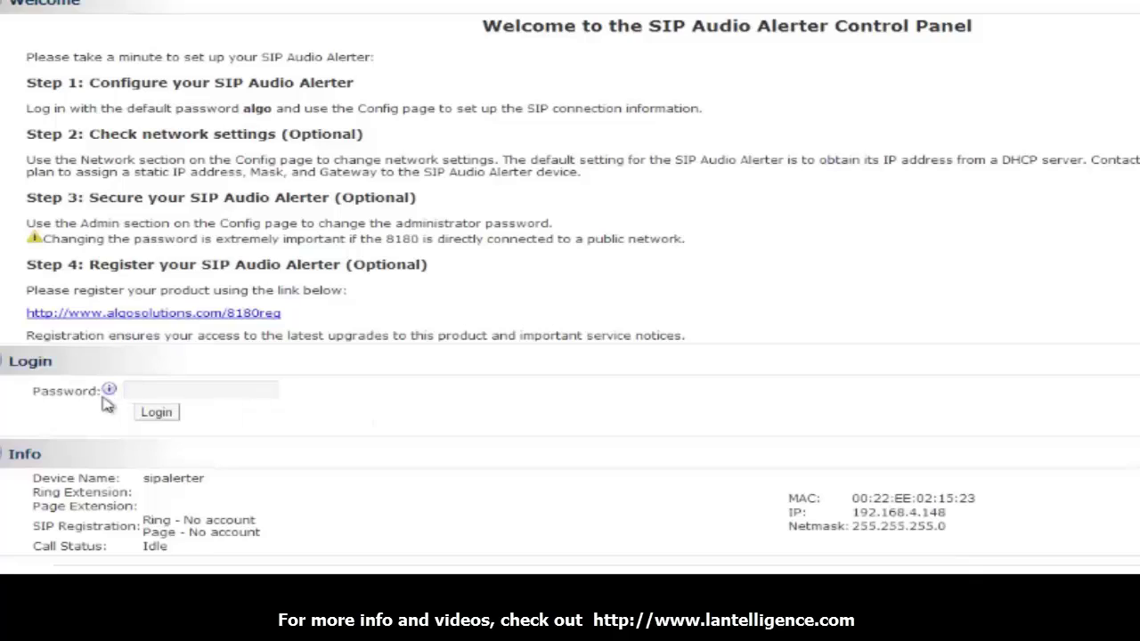
pyautogui.click(155, 391)
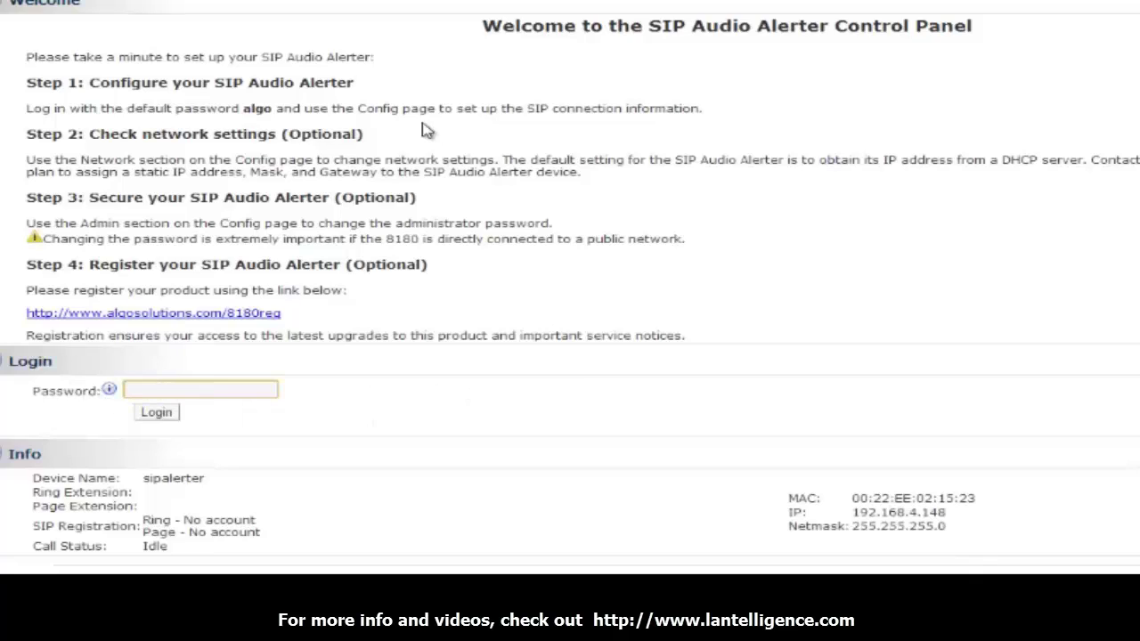
pyautogui.click(259, 113)
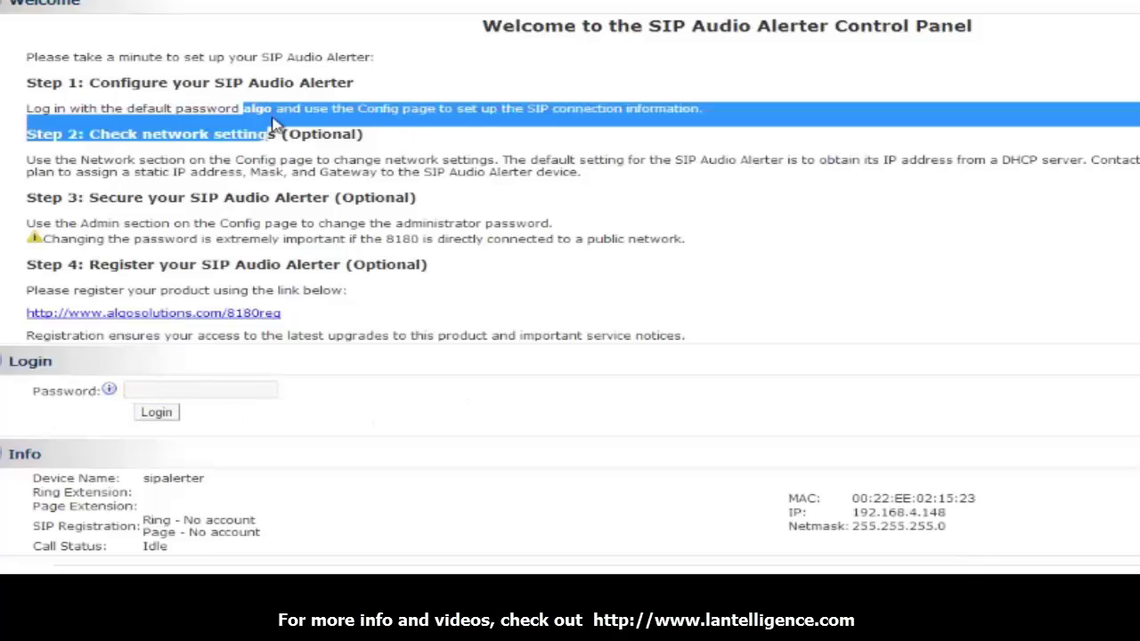
pyautogui.click(274, 125)
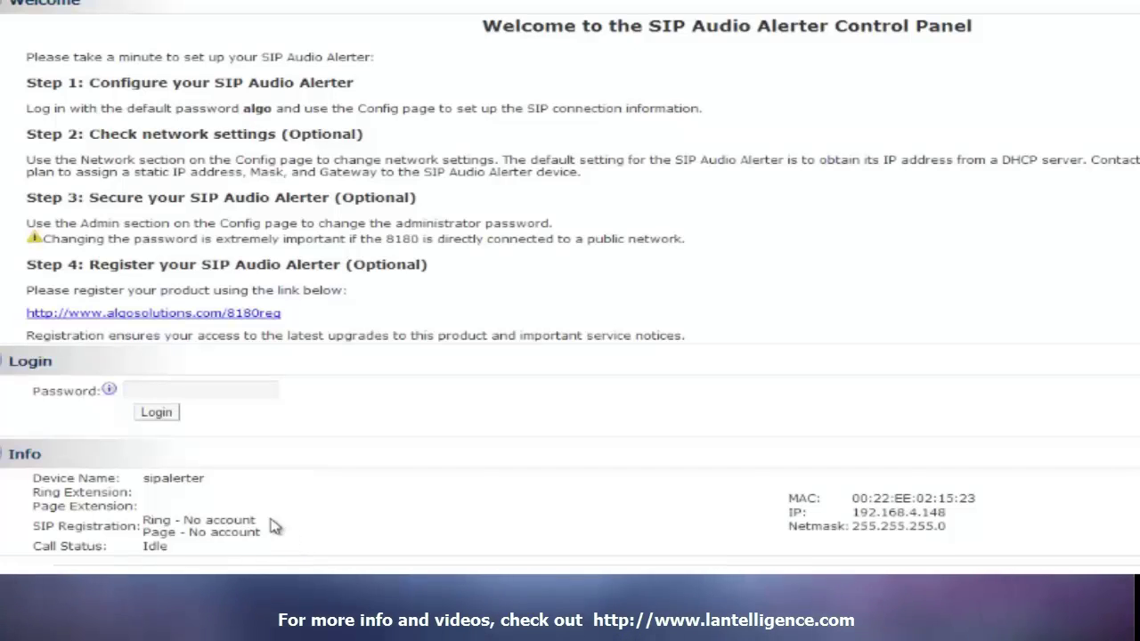
pyautogui.click(184, 390)
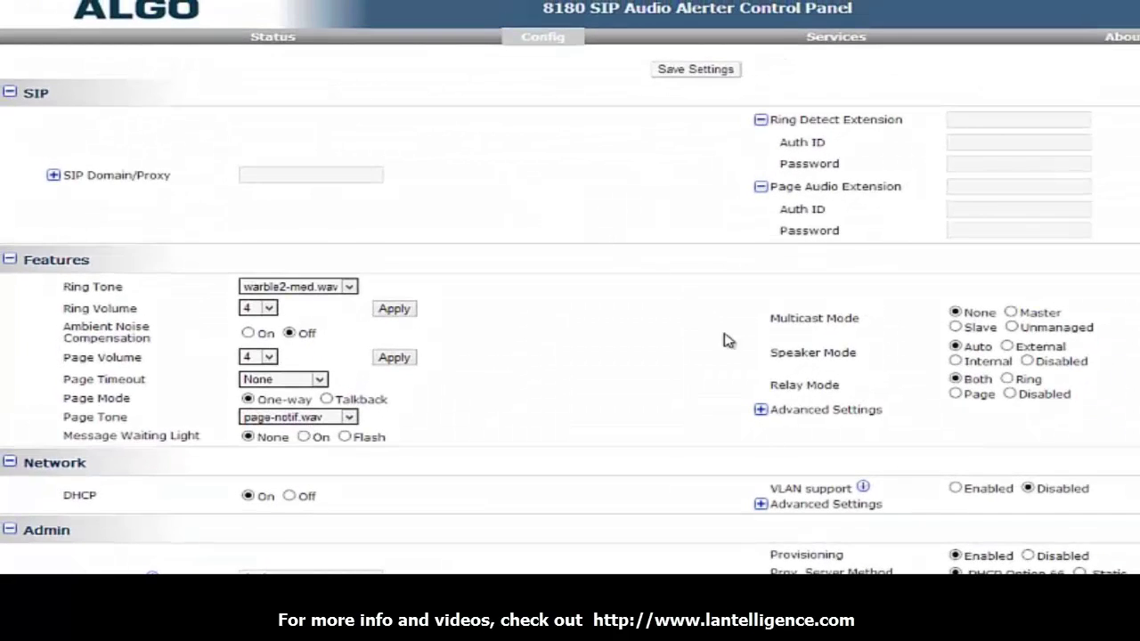
# Expand SIP Domain/Proxy to show the proxy, registrar and keep-alive settings.
pyautogui.click(53, 176)
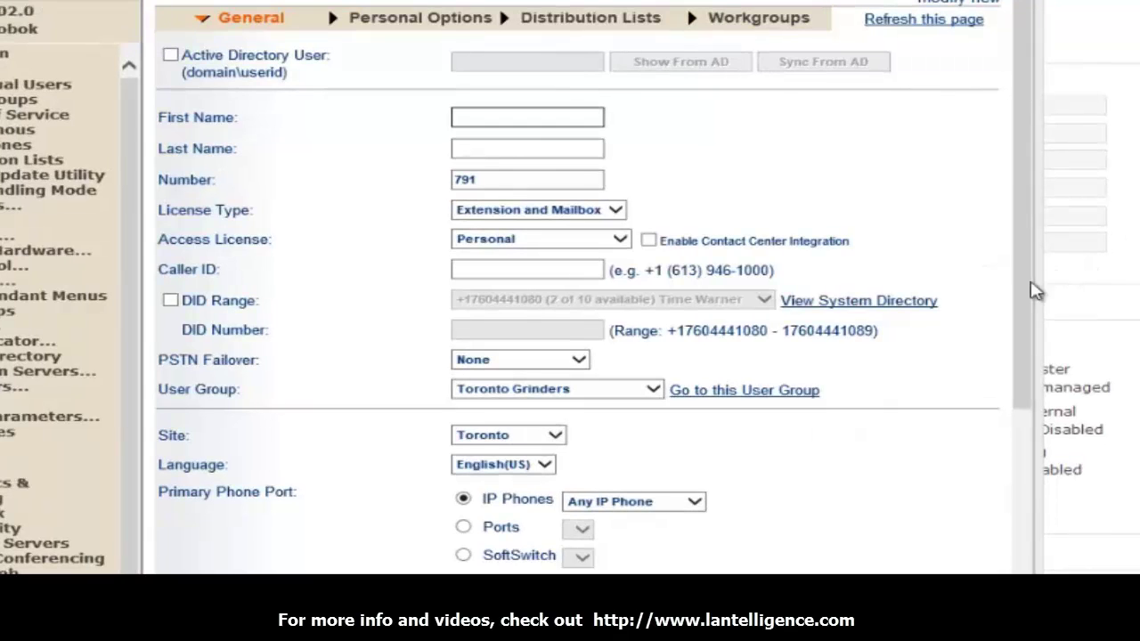
# Enter first name Paging and last name Ext for the new user at number 791.
pyautogui.moveTo(1025, 293); pyautogui.dragTo(1095, 291)
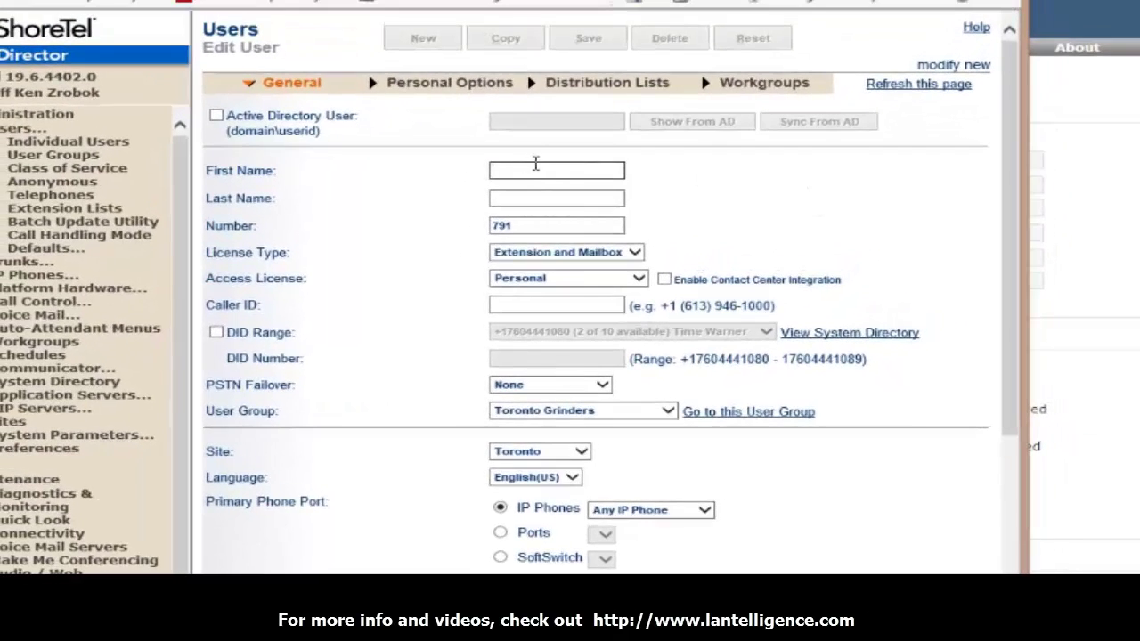
pyautogui.click(549, 164)
pyautogui.write('Paging')
pyautogui.press('Tab')
pyautogui.write('Ex')
pyautogui.press('Tab')
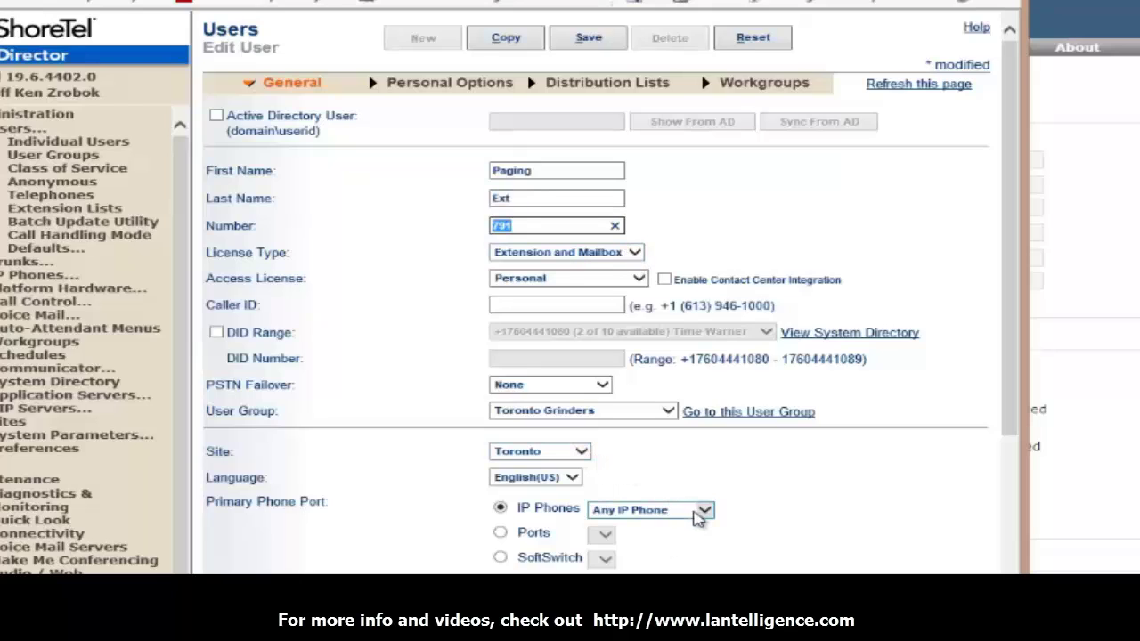
pyautogui.scroll(-5, 806, 503)
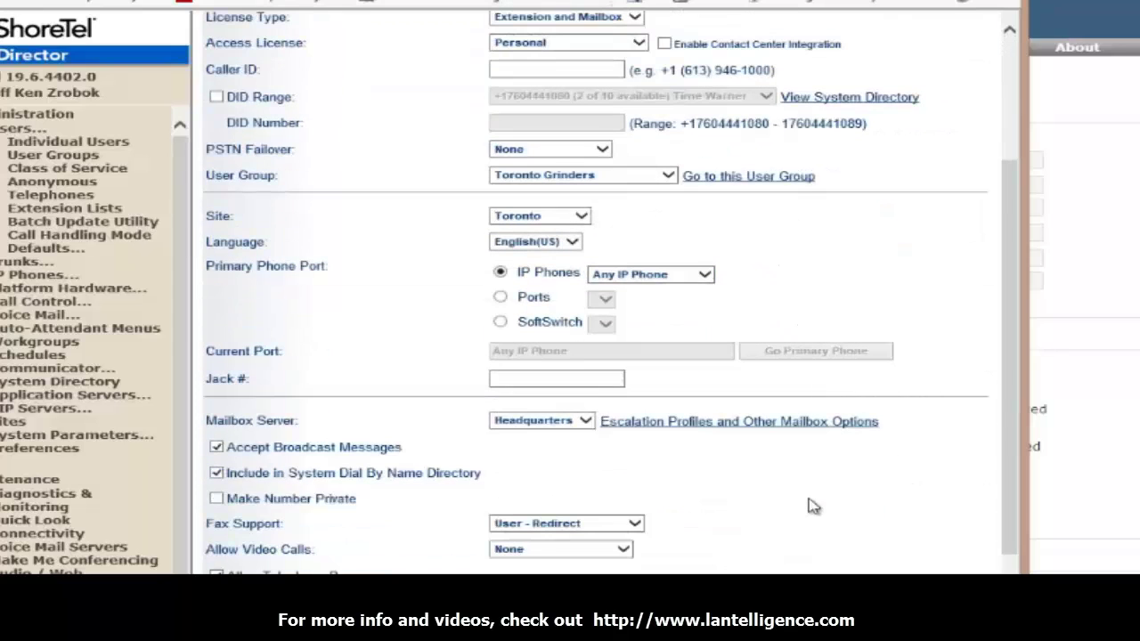
pyautogui.scroll(5, 809, 499)
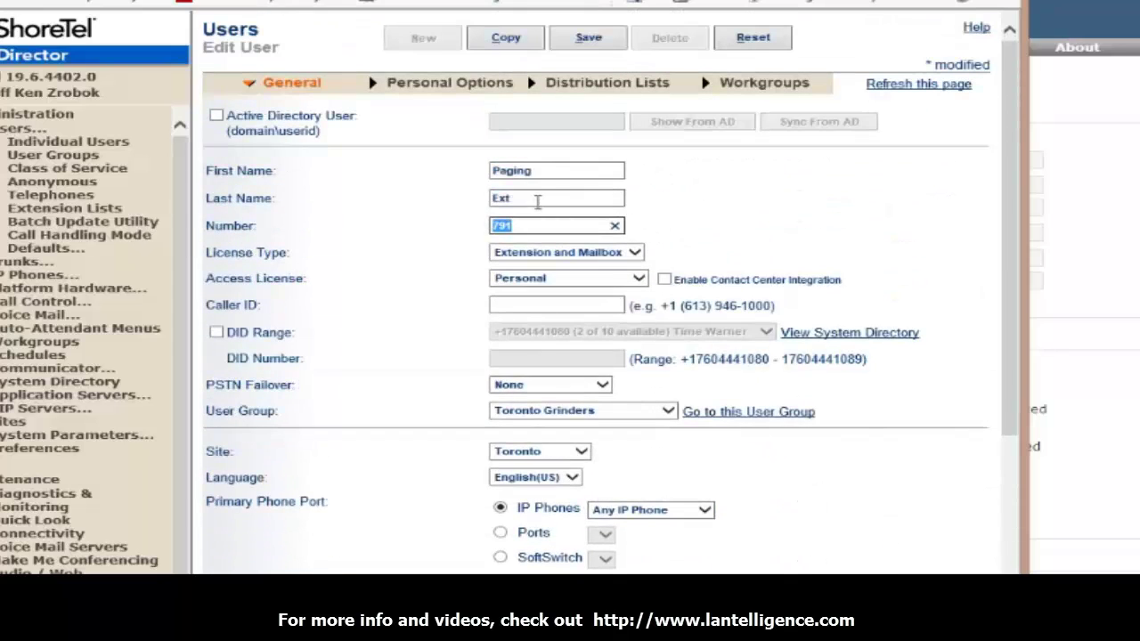
pyautogui.click(545, 224)
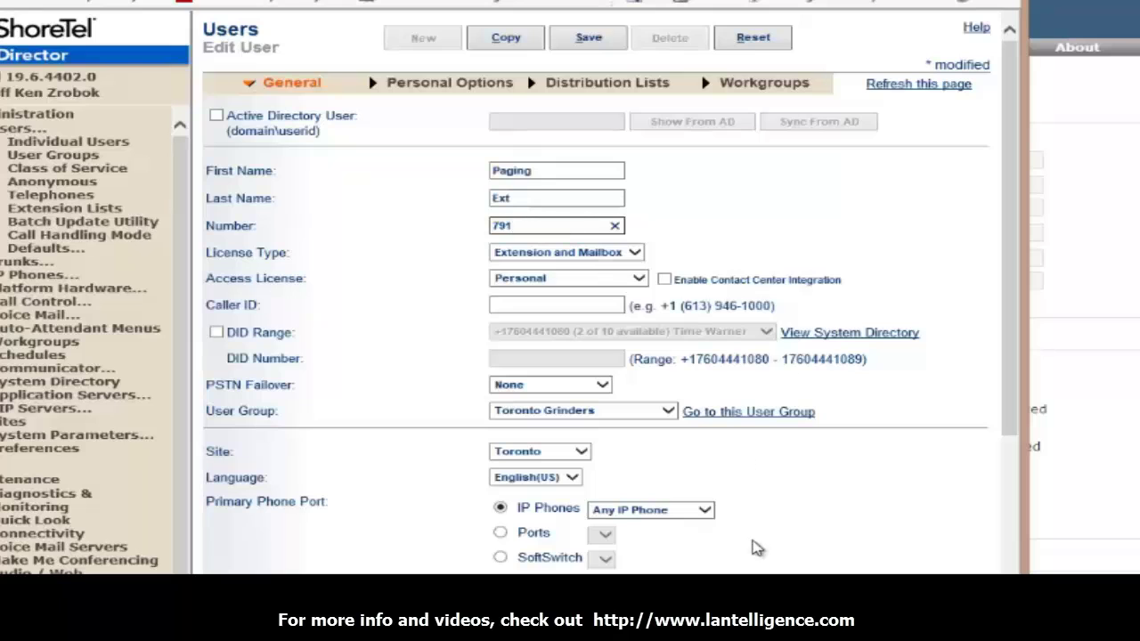
pyautogui.scroll(-1, 760, 550)
pyautogui.scroll(-12, 761, 550)
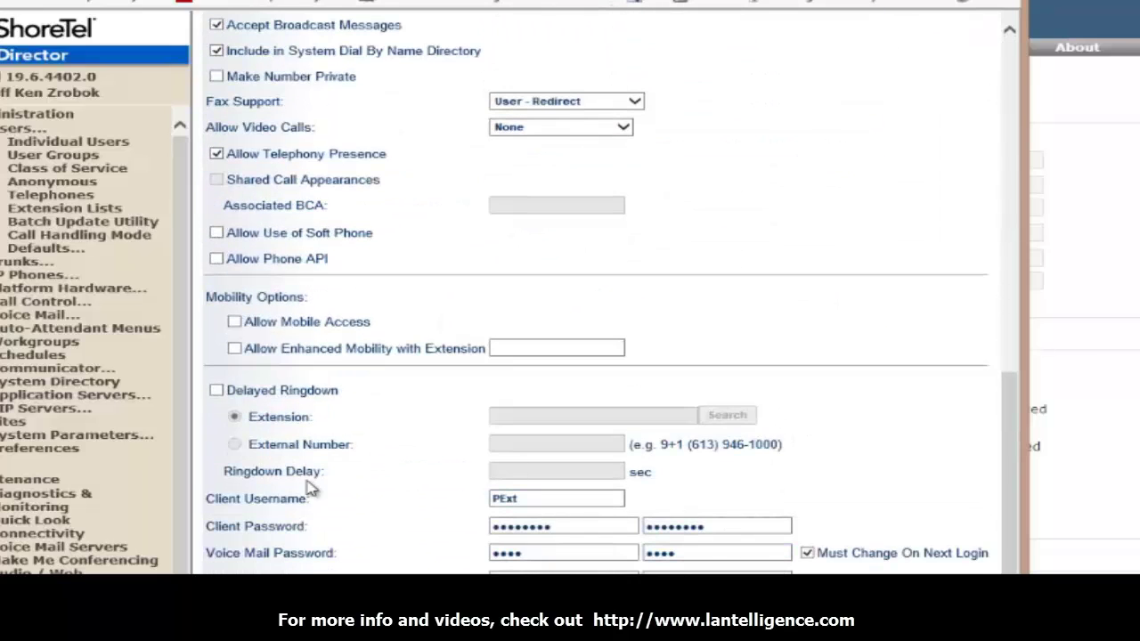
# Change the Paging Ext client username to algopag.
pyautogui.click(540, 500)
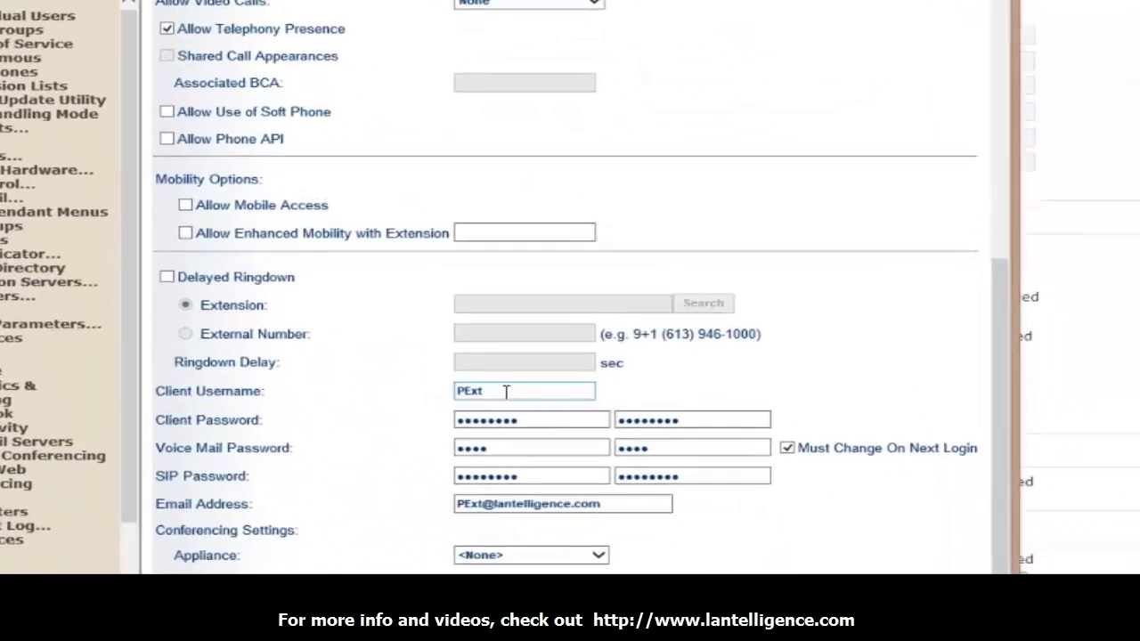
pyautogui.doubleClick(506, 391)
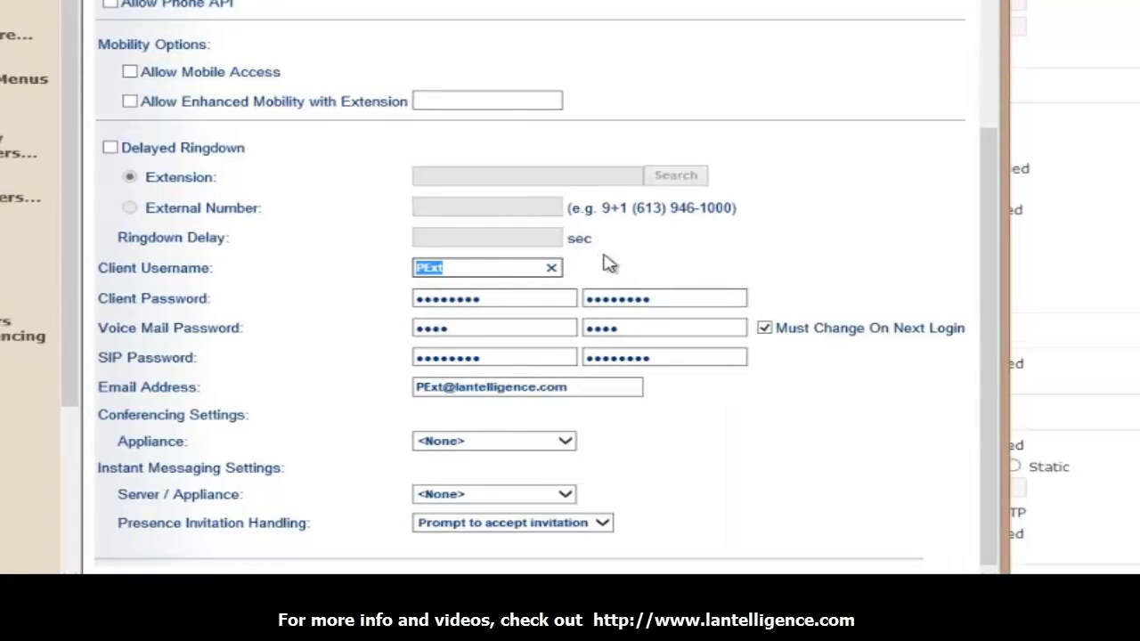
pyautogui.click(607, 266)
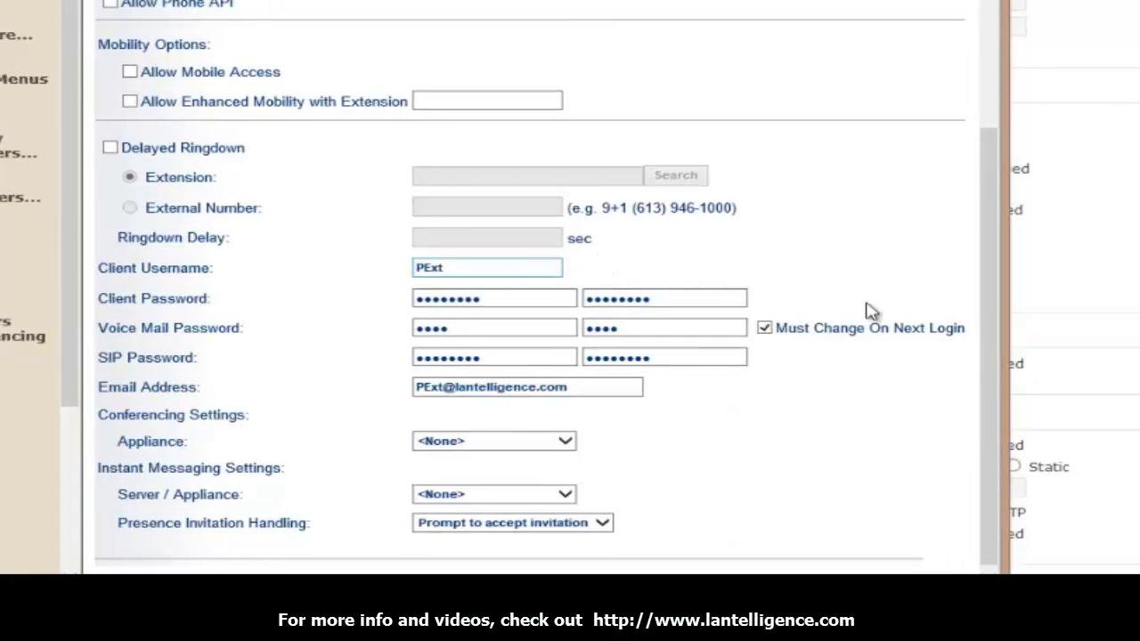
pyautogui.doubleClick(488, 274)
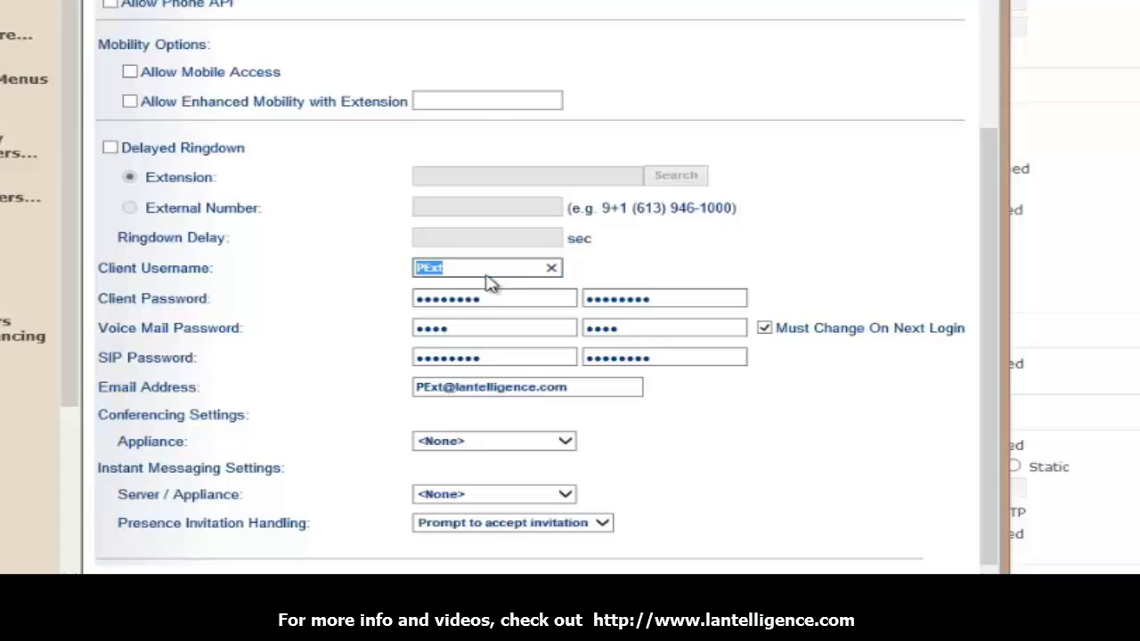
pyautogui.write('algopaging')
pyautogui.press('Tab')
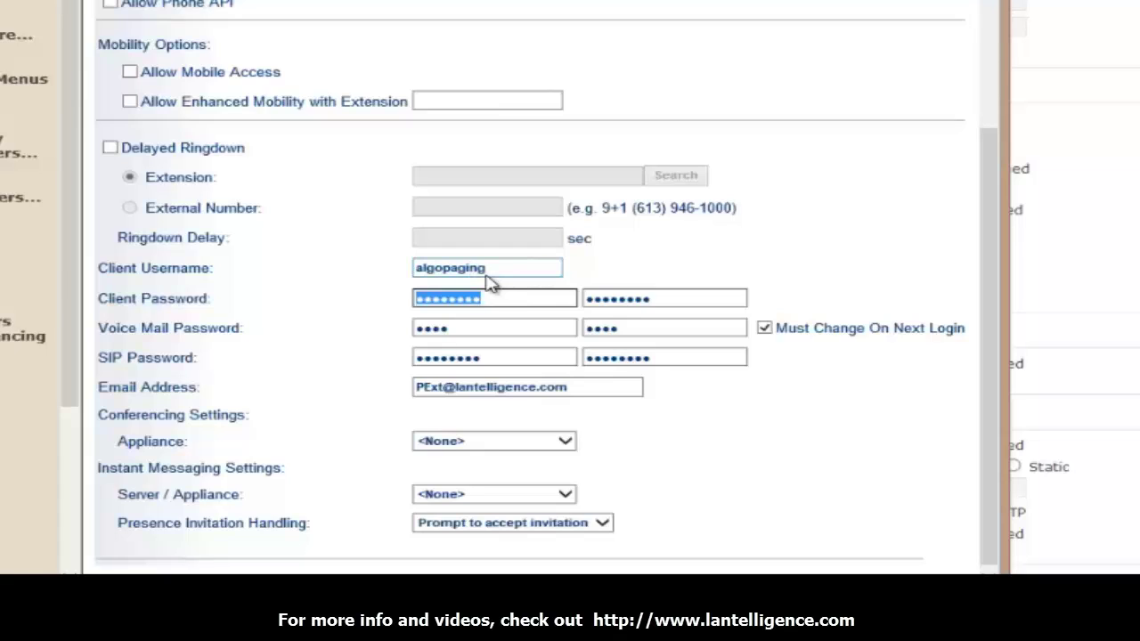
pyautogui.hotkey('shift', 'Tab')
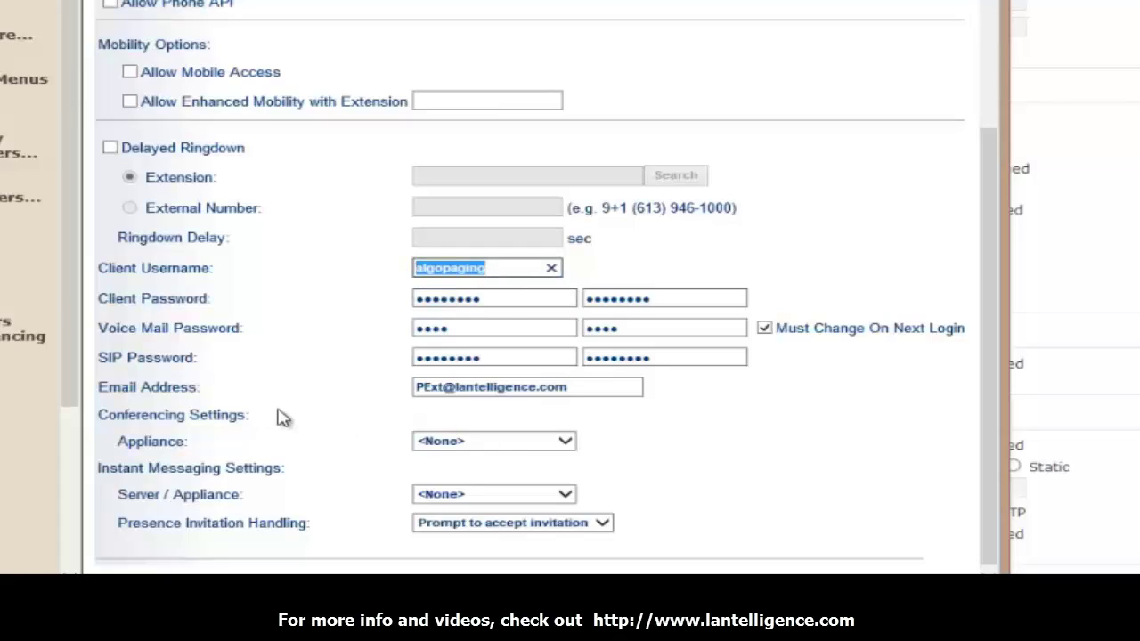
# Replace the SIP password and its confirmation with a new password, revealing both to verify.
pyautogui.click(521, 363)
pyautogui.doubleClick(521, 364)
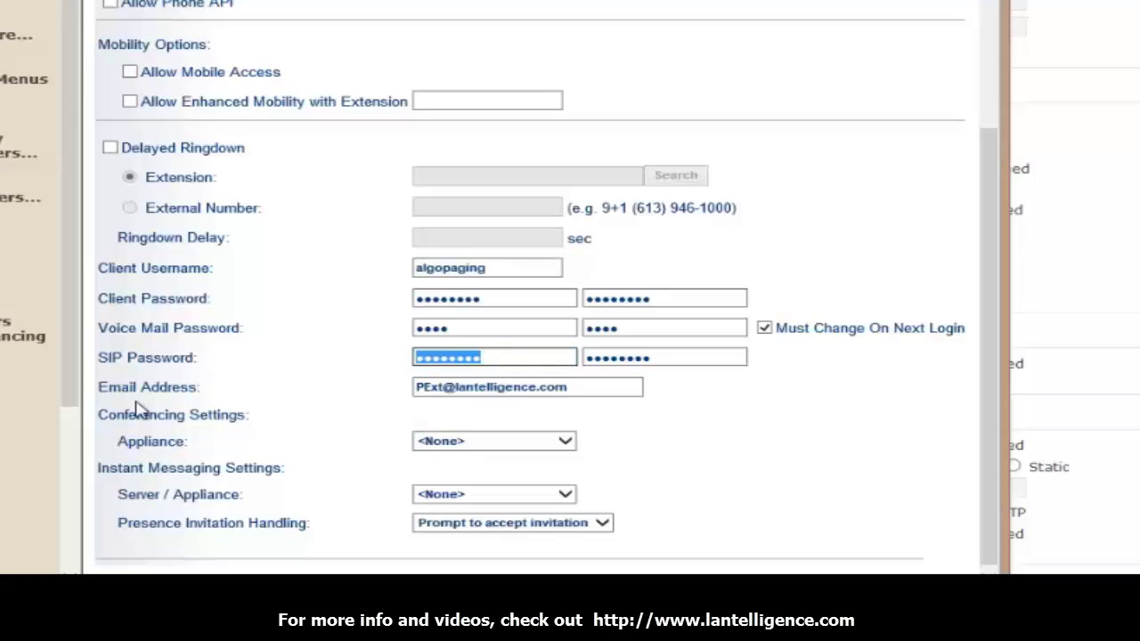
pyautogui.press('BackSpace')
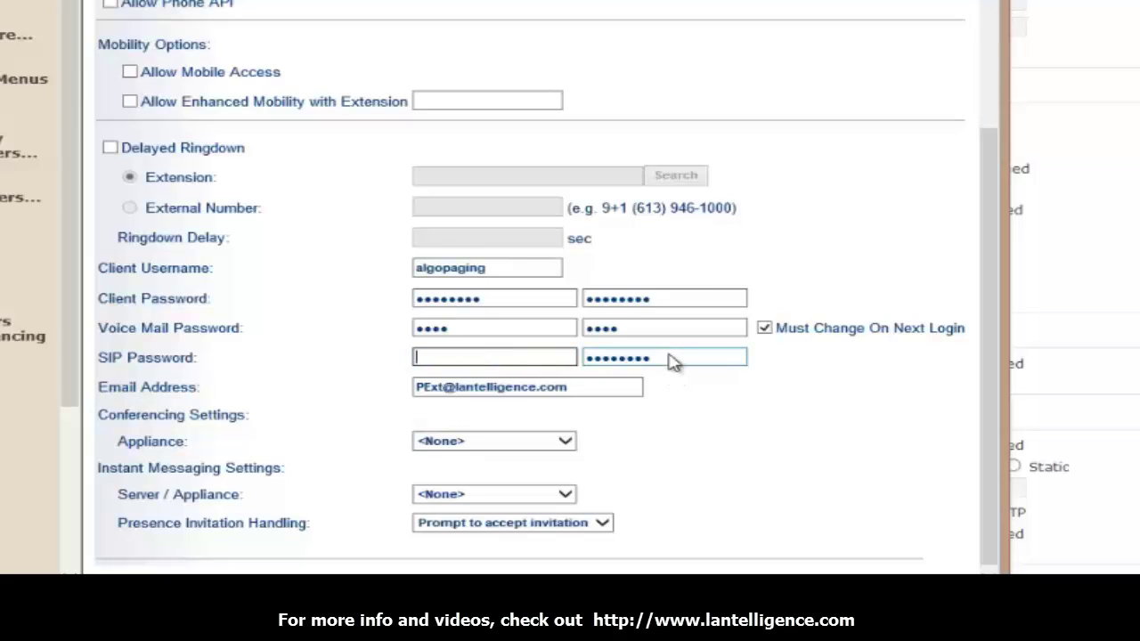
pyautogui.doubleClick(672, 359)
pyautogui.press('BackSpace')
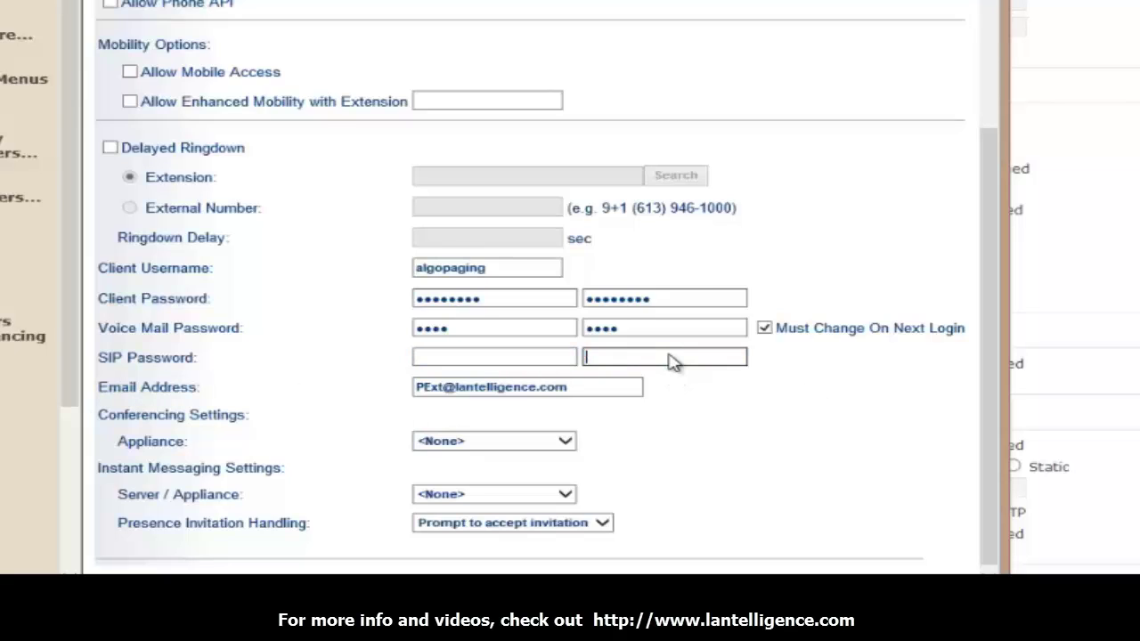
pyautogui.click(492, 357)
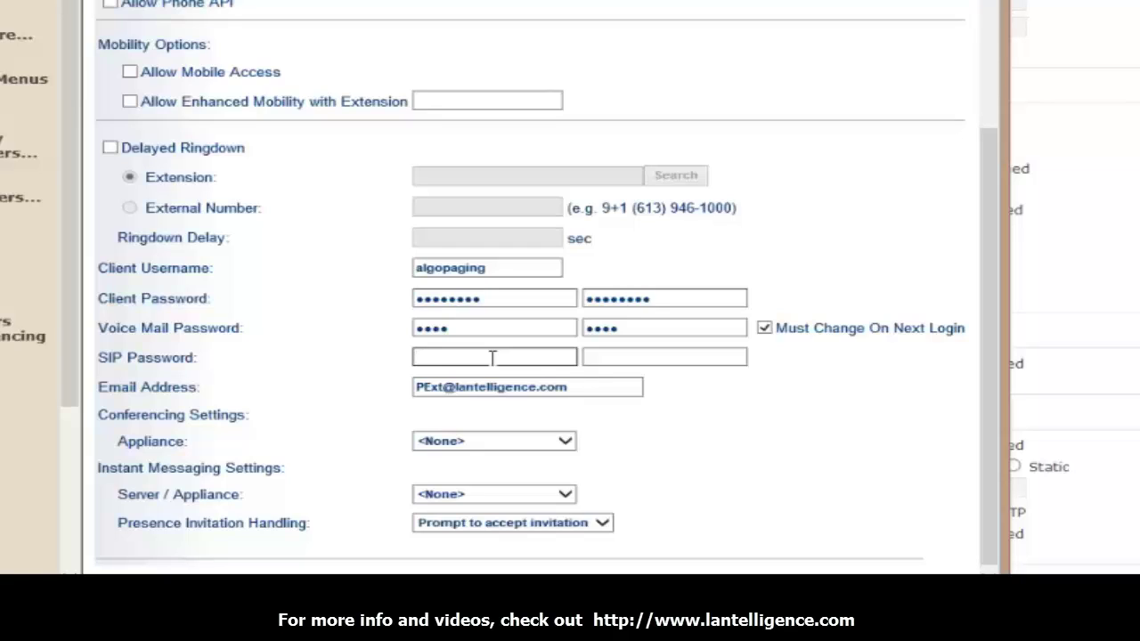
pyautogui.write('••')
pyautogui.click(570, 360)
pyautogui.click(636, 359)
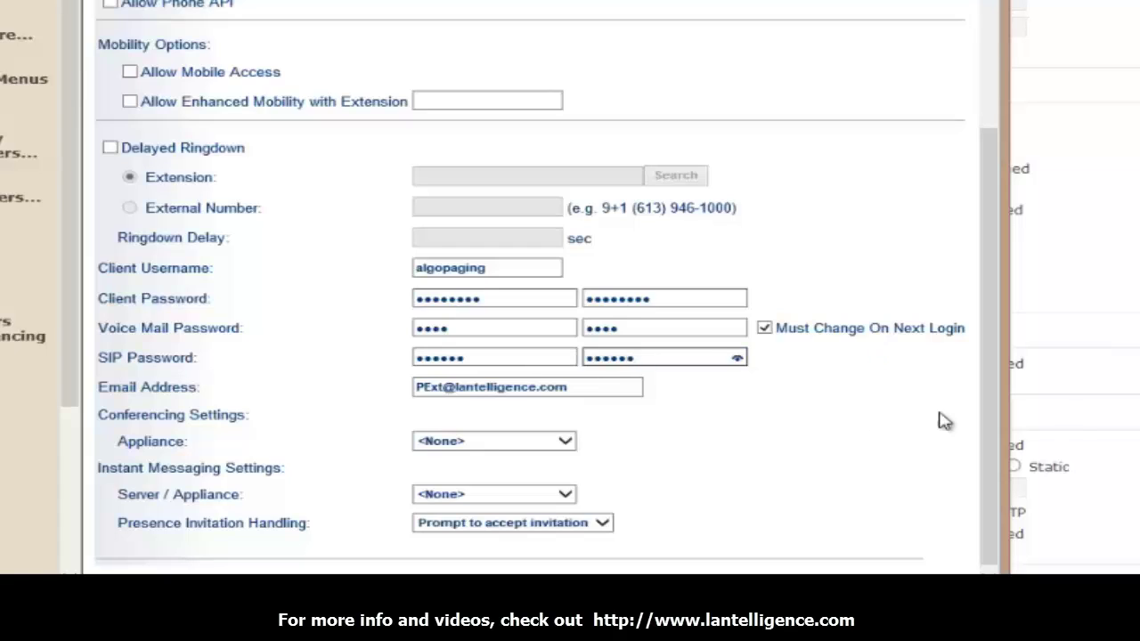
pyautogui.click(738, 358)
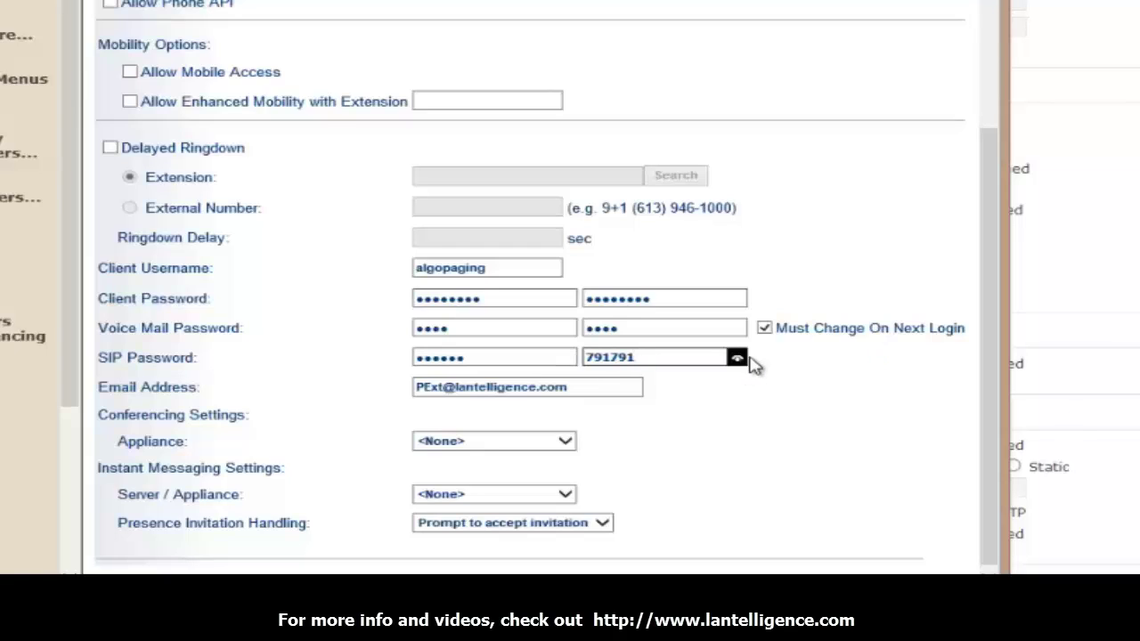
pyautogui.moveTo(995, 488); pyautogui.dragTo(983, 116)
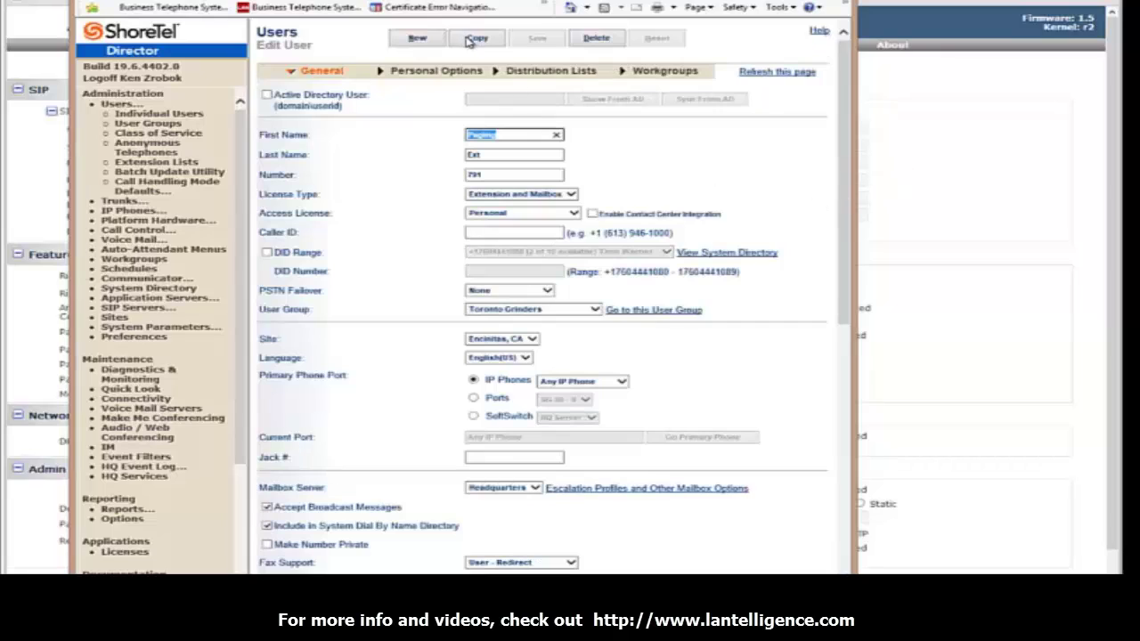
# Duplicate the Paging user as extension 792 and rename it Nite Bell.
pyautogui.click(478, 38)
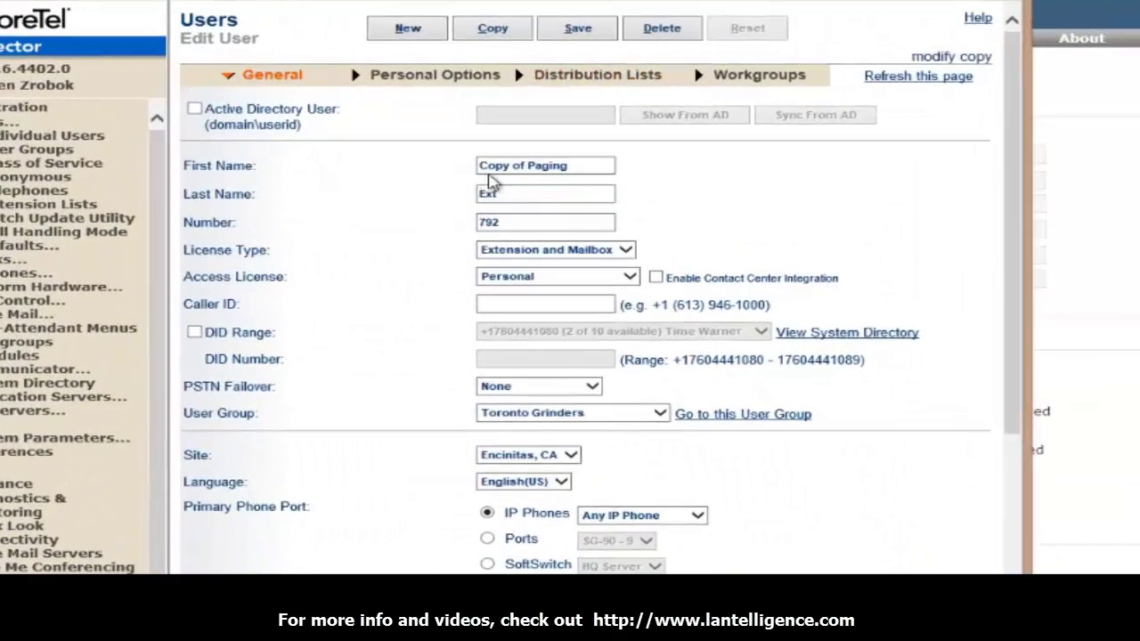
pyautogui.tripleClick(558, 157)
pyautogui.write('Nite')
pyautogui.press('Tab')
pyautogui.write('Bell')
pyautogui.press('Tab')
pyautogui.press('Tab')
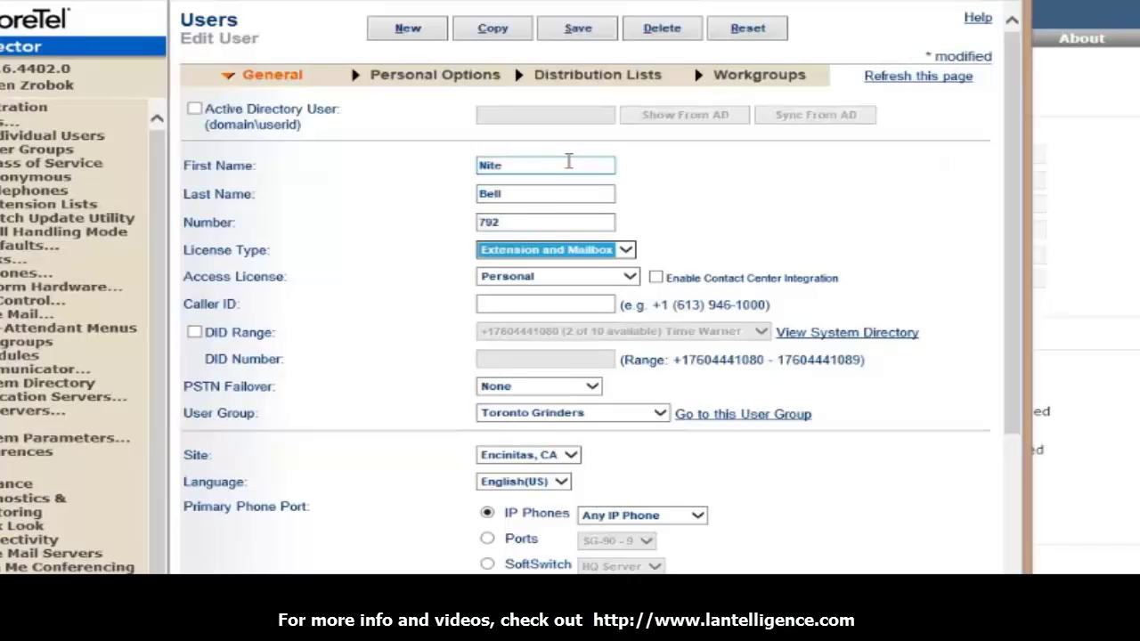
pyautogui.scroll(-5, 659, 501)
pyautogui.scroll(-4, 744, 498)
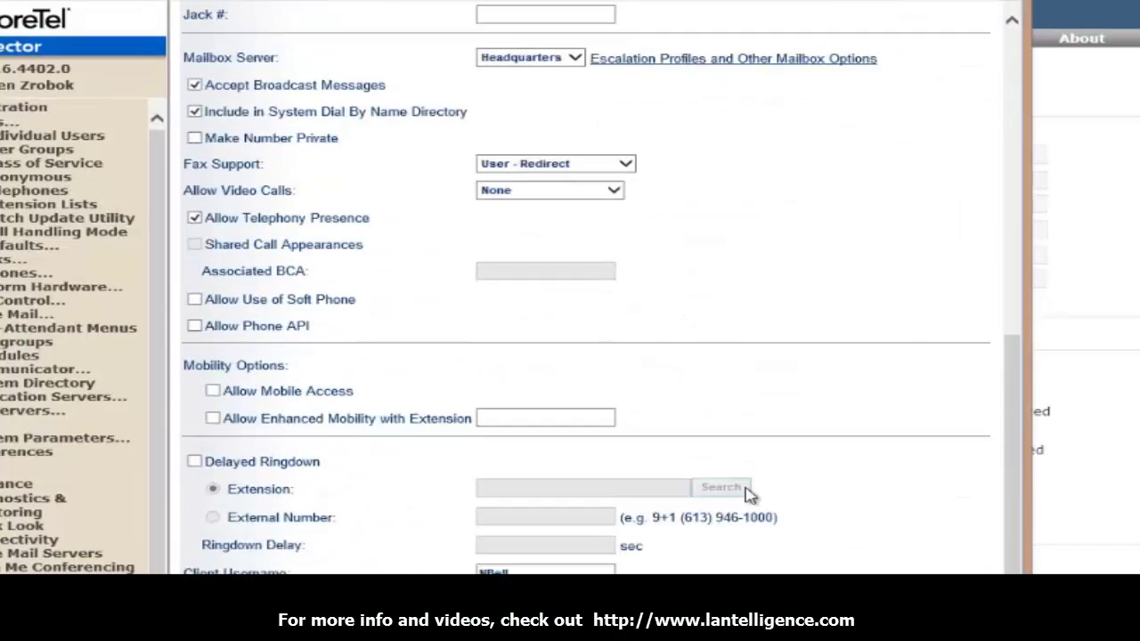
pyautogui.doubleClick(575, 483)
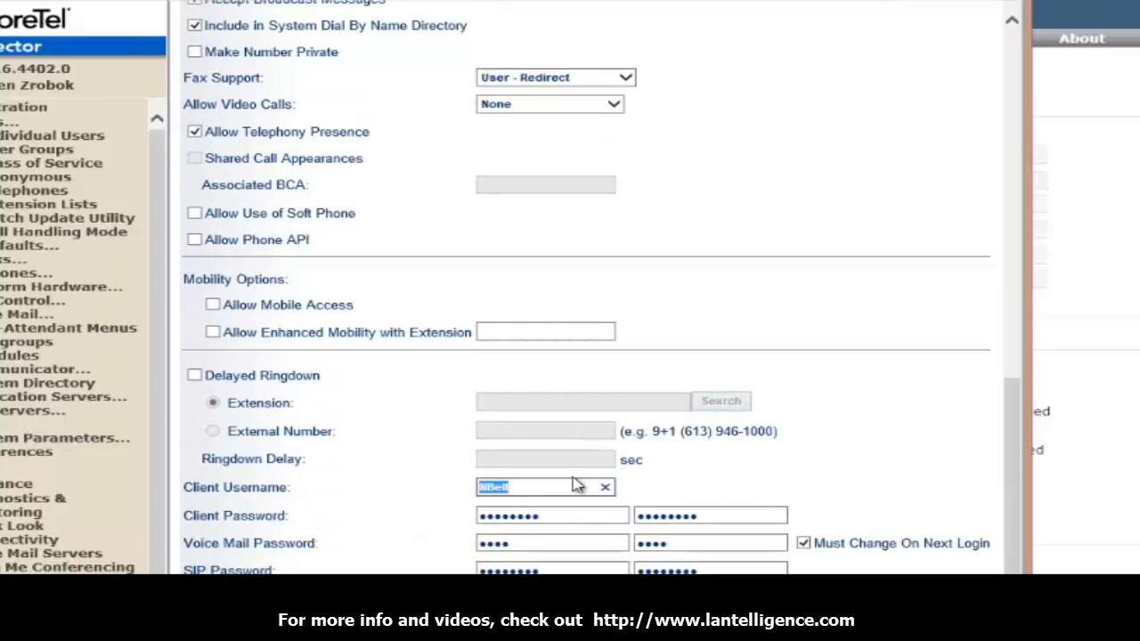
pyautogui.write('nbe')
pyautogui.write('onitebell')
pyautogui.press('Tab')
pyautogui.press('Tab')
pyautogui.press('Tab')
pyautogui.press('Tab')
pyautogui.press('Tab')
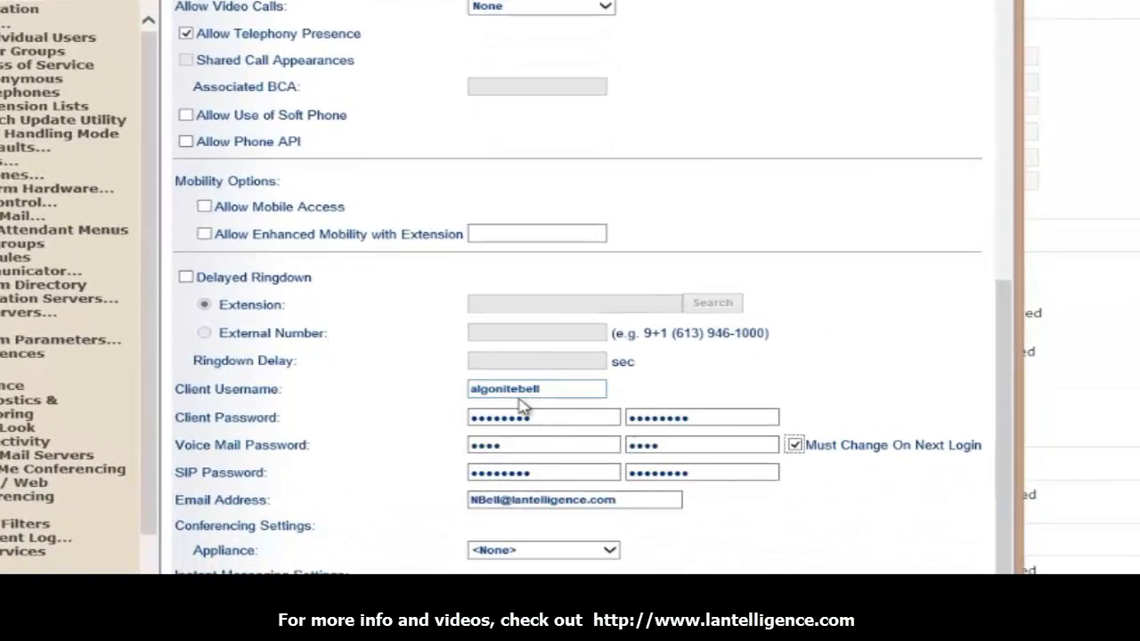
# Enter a new SIP password in both password fields and save the 792 user.
pyautogui.press('Tab')
pyautogui.write('••')
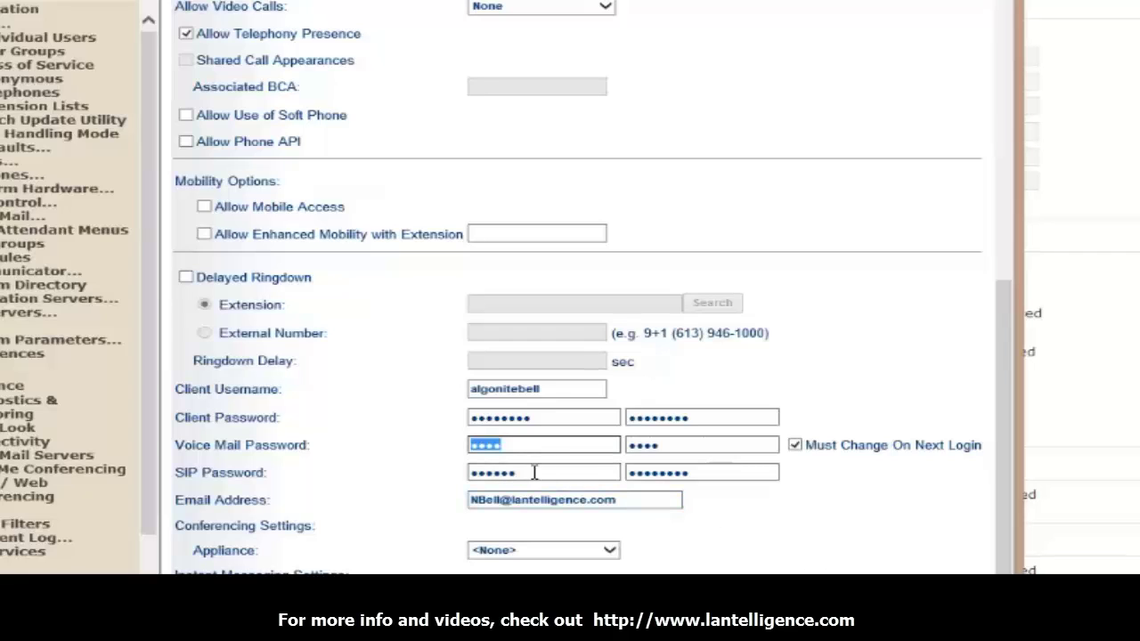
pyautogui.moveTo(538, 473); pyautogui.dragTo(623, 475)
pyautogui.press('Tab')
pyautogui.write('•')
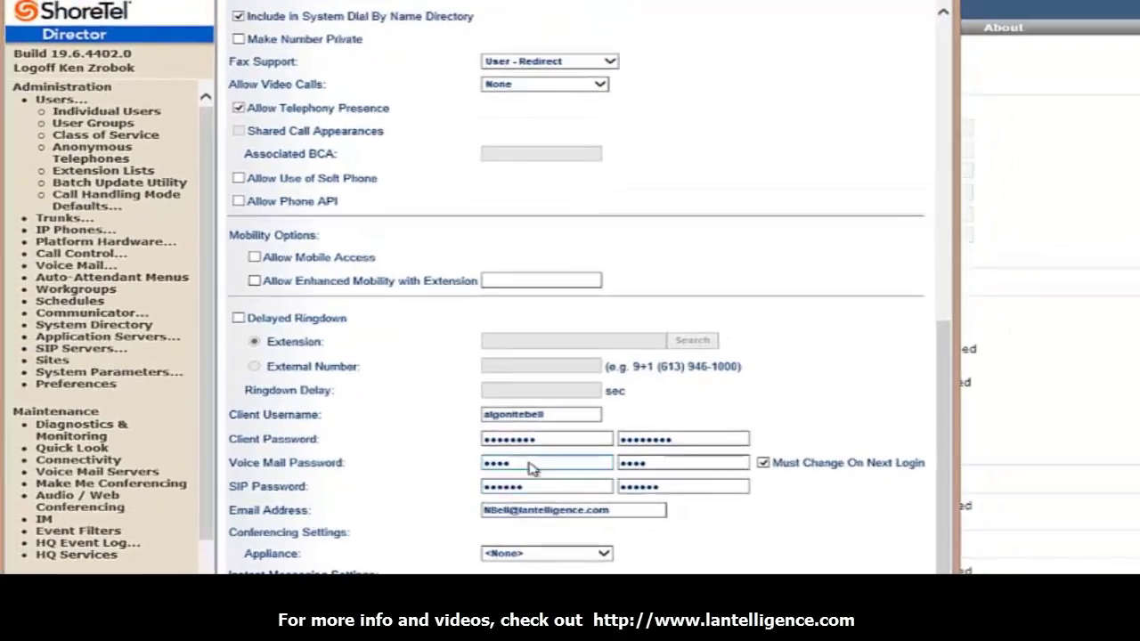
pyautogui.moveTo(474, 445); pyautogui.dragTo(549, 497)
pyautogui.scroll(10, 549, 356)
pyautogui.click(569, 78)
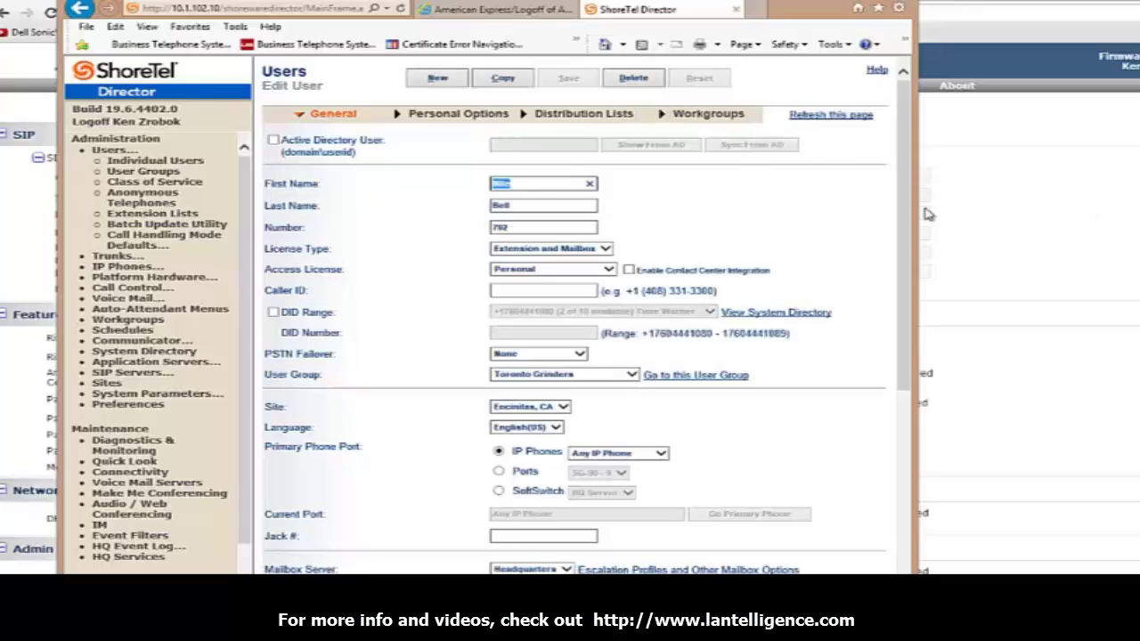
# Check the IP Phones options under the 792 user's Primary Phone Port without changing them.
pyautogui.click(663, 454)
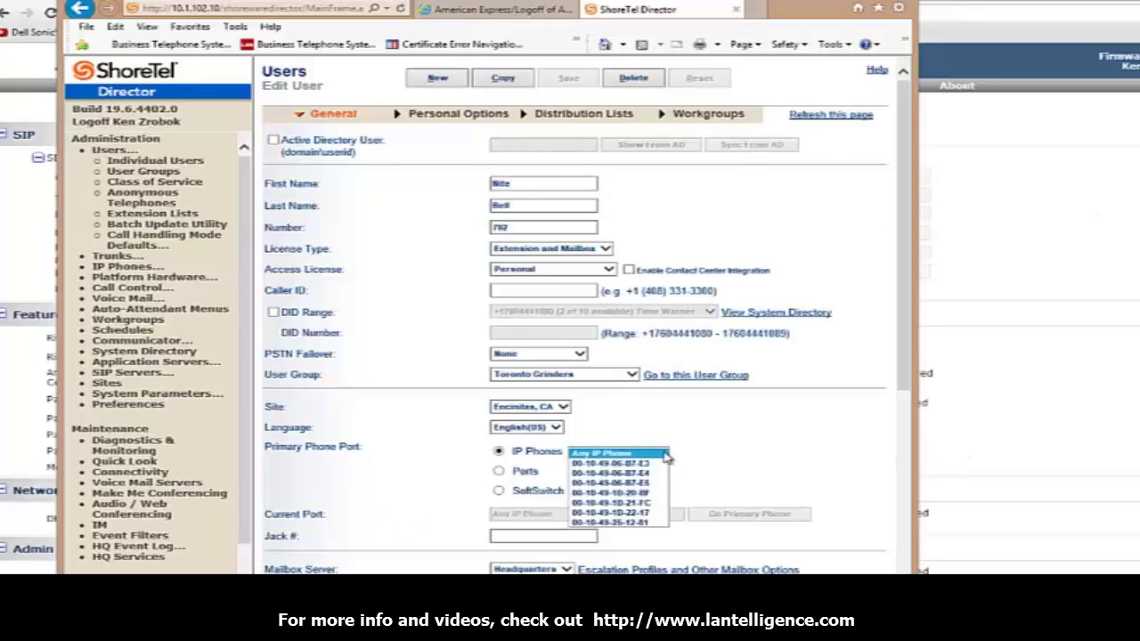
pyautogui.click(621, 331)
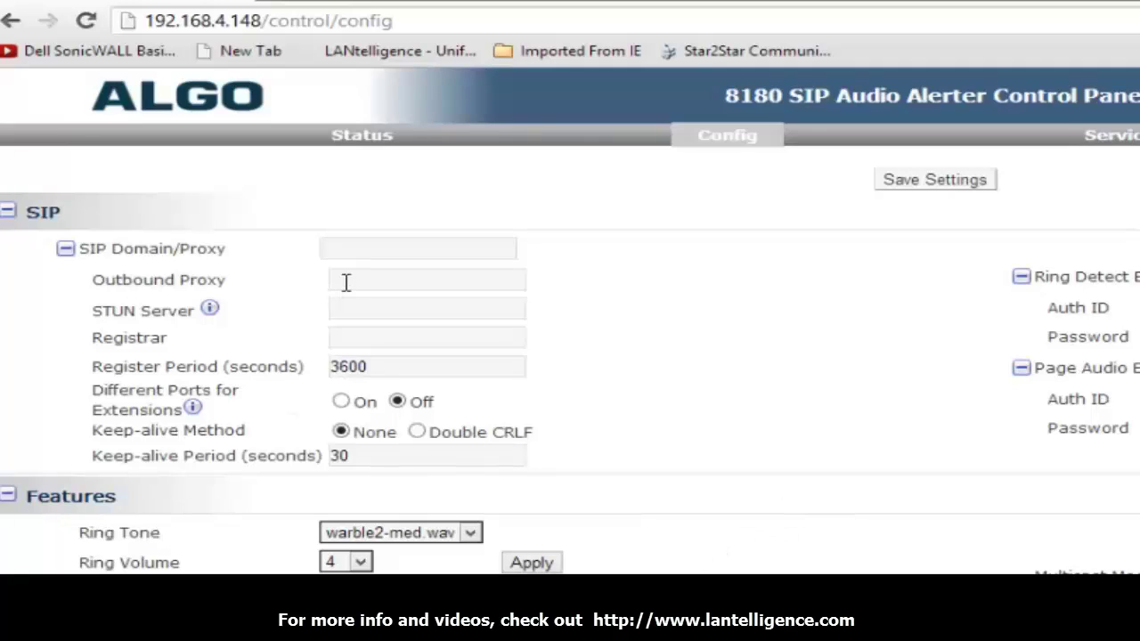
# Set both SIP Domain/Proxy and Registrar to 192.168.4.10.
pyautogui.click(347, 250)
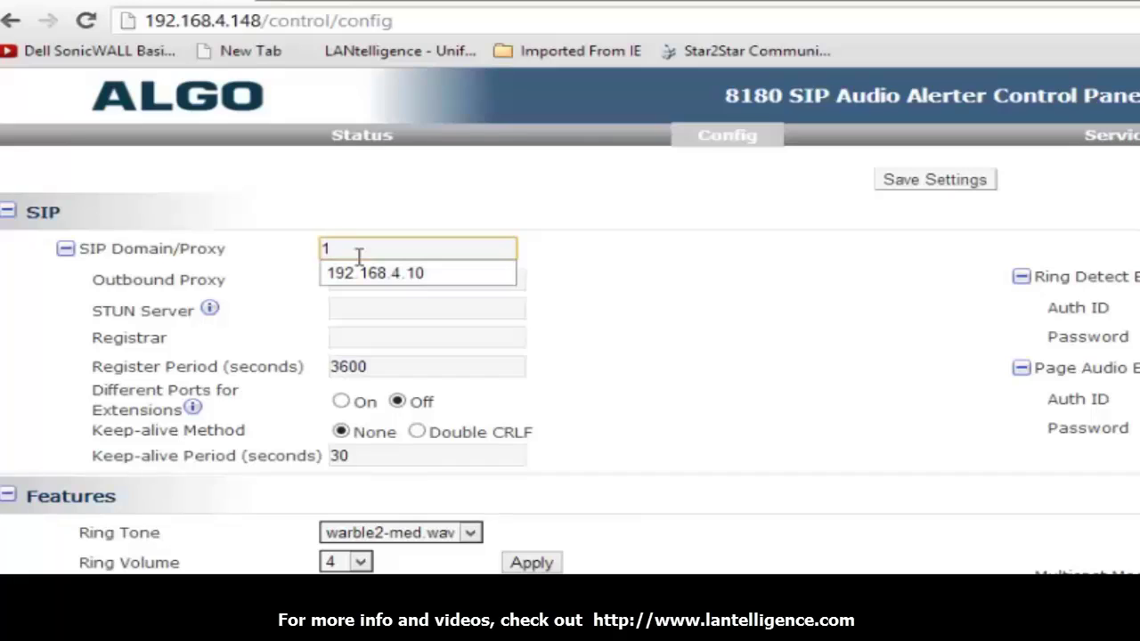
pyautogui.click(489, 274)
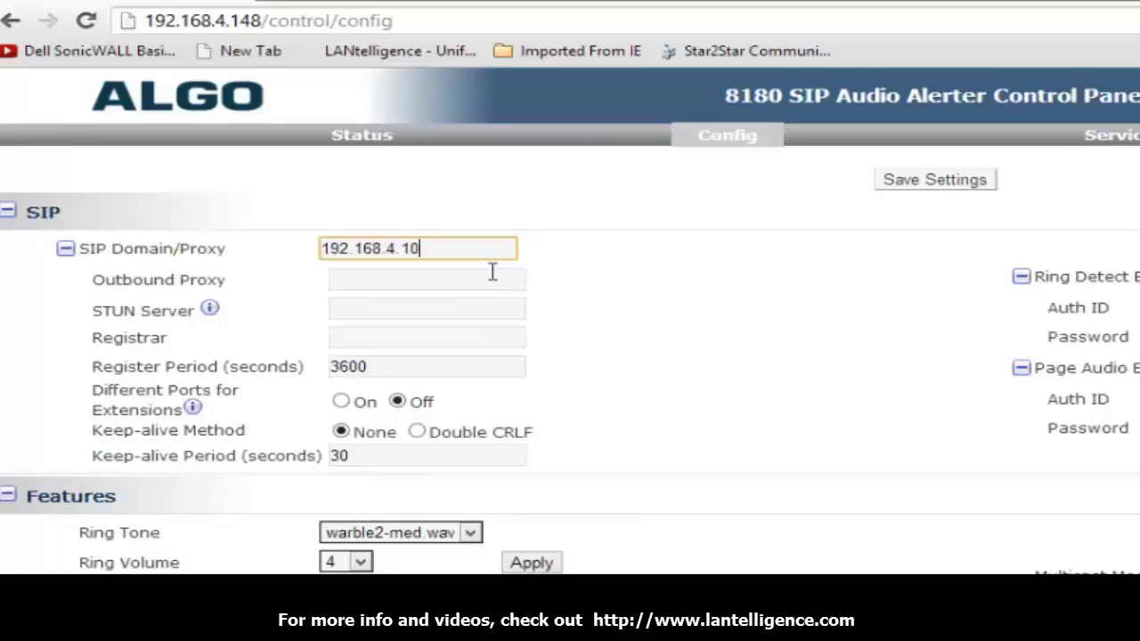
pyautogui.click(392, 339)
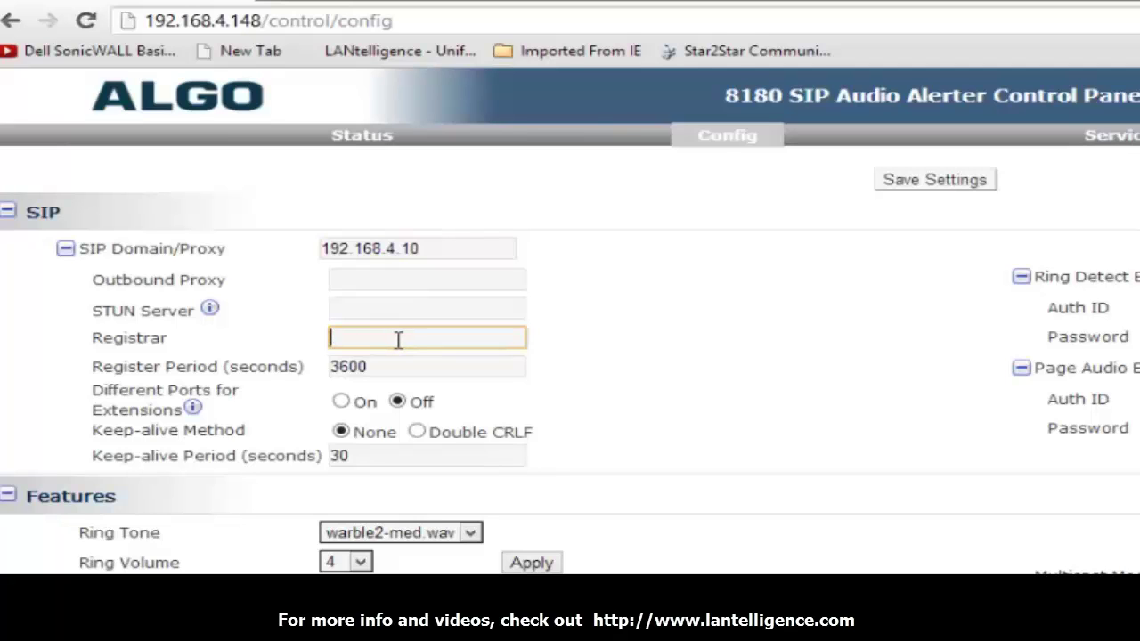
pyautogui.write('1')
pyautogui.click(451, 360)
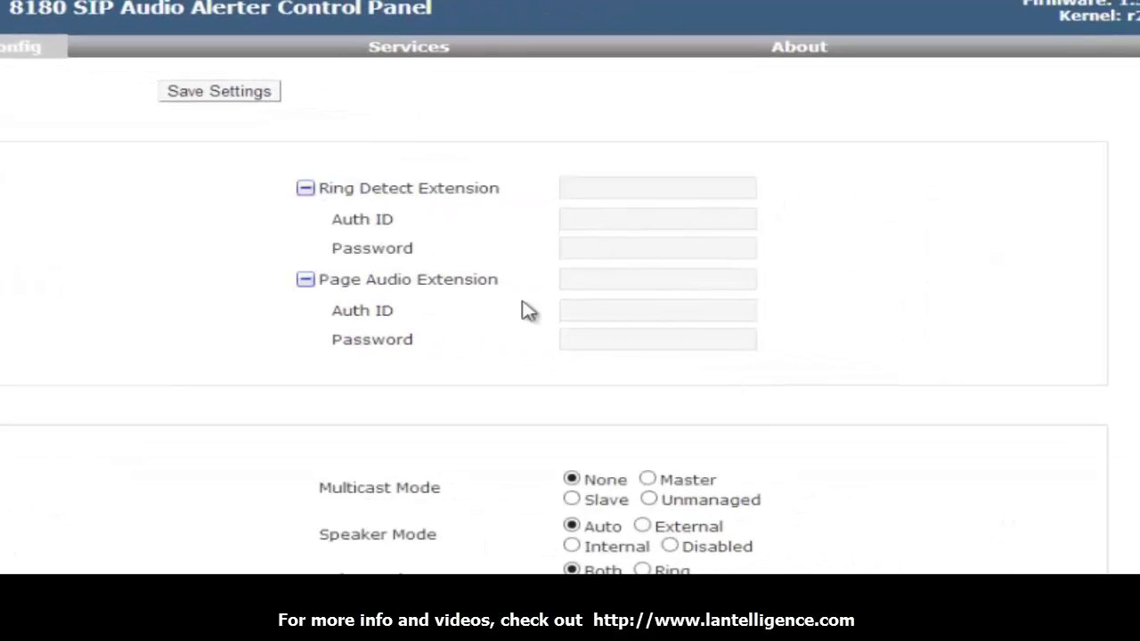
# Set Ring Detect Extension to 792 with Auth ID algonitebell.
pyautogui.click(592, 188)
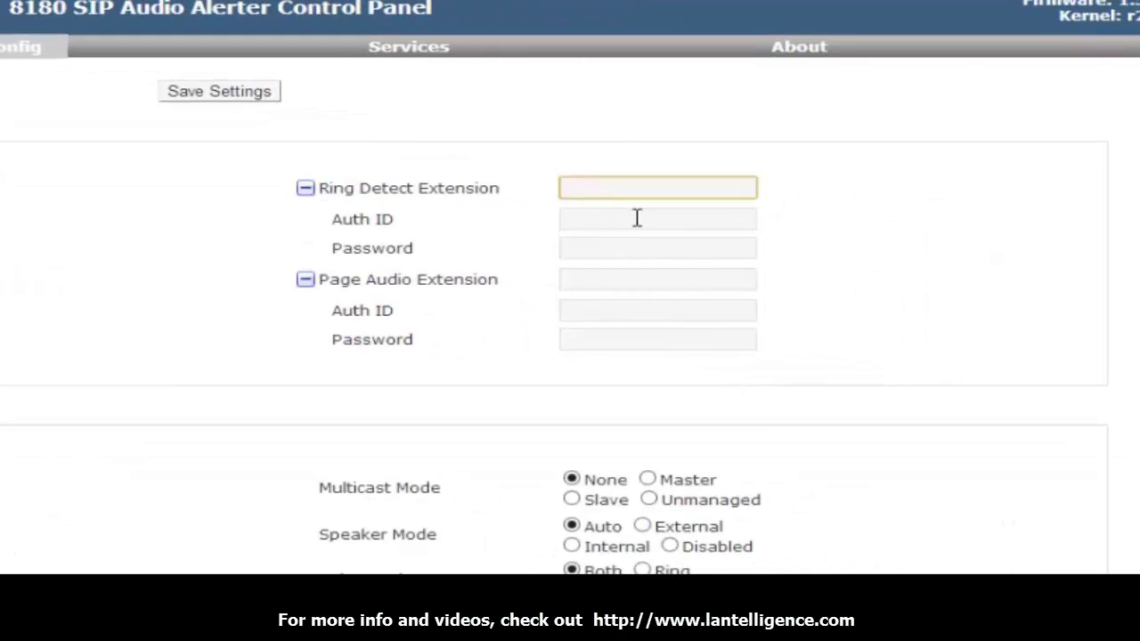
pyautogui.write('792')
pyautogui.press('Tab')
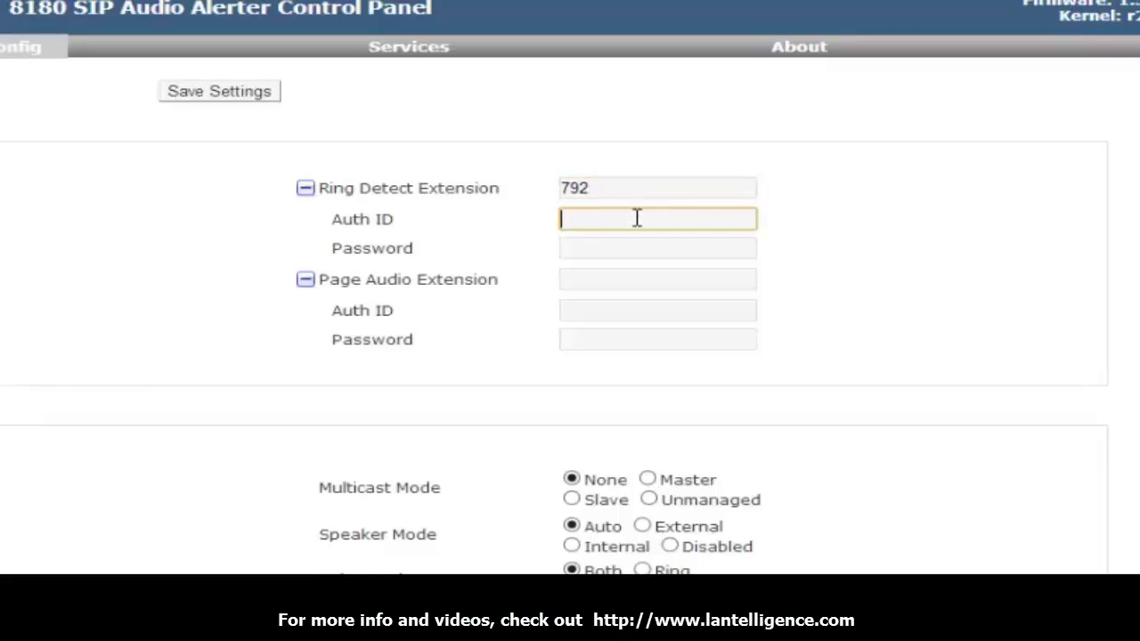
pyautogui.write('algonitebell')
pyautogui.press('Tab')
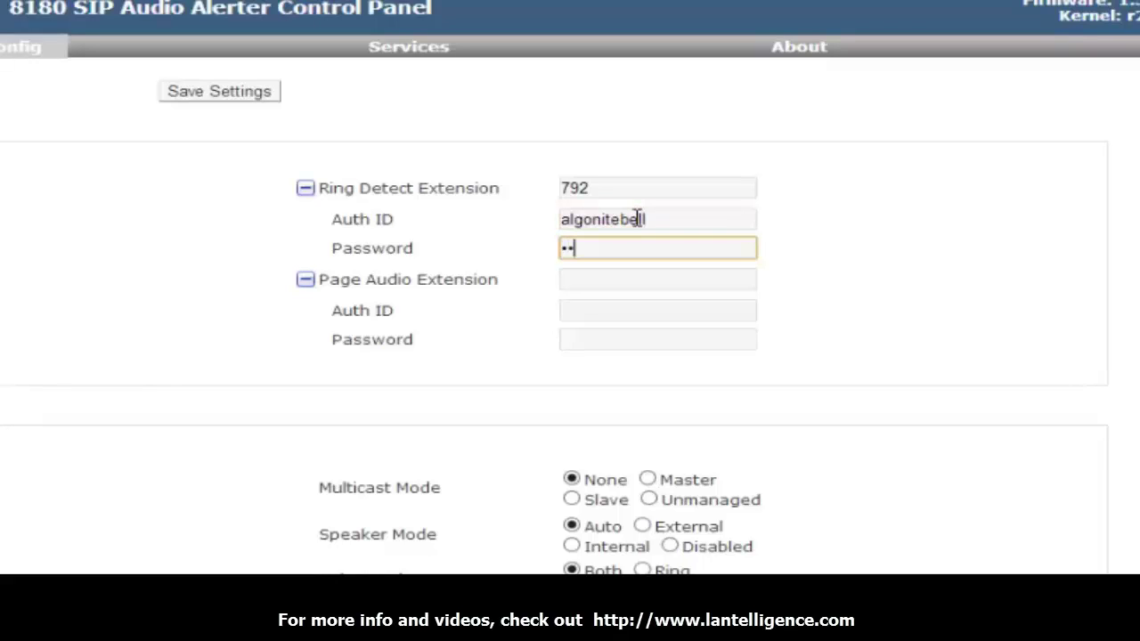
# Set Page Audio Extension to 791 with Auth ID algopaging and its password.
pyautogui.press('Tab')
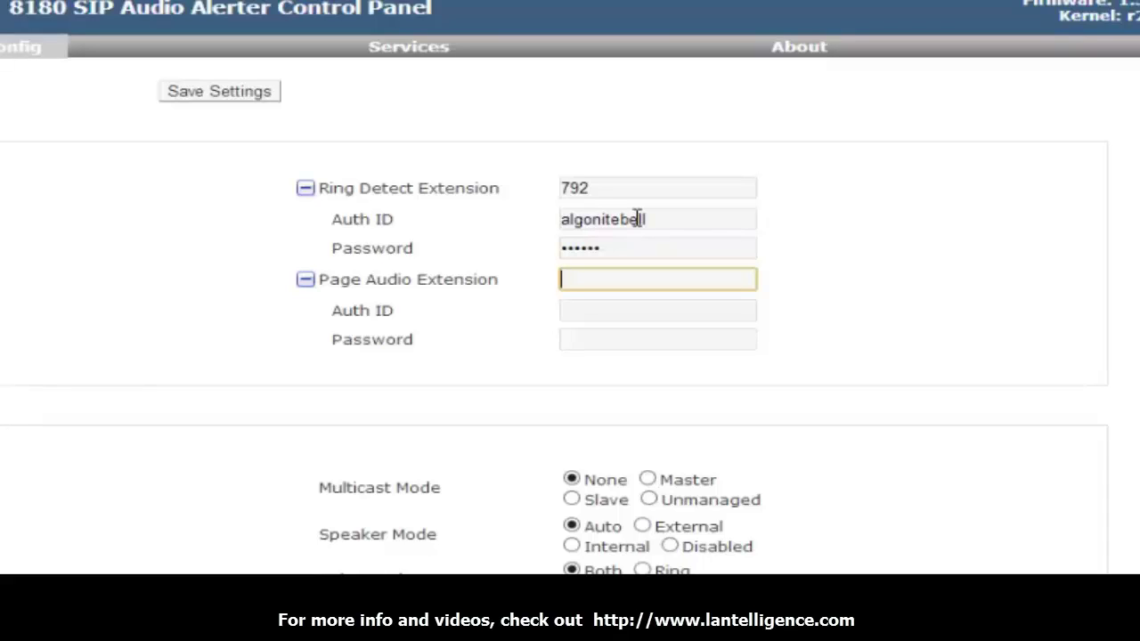
pyautogui.press('Tab')
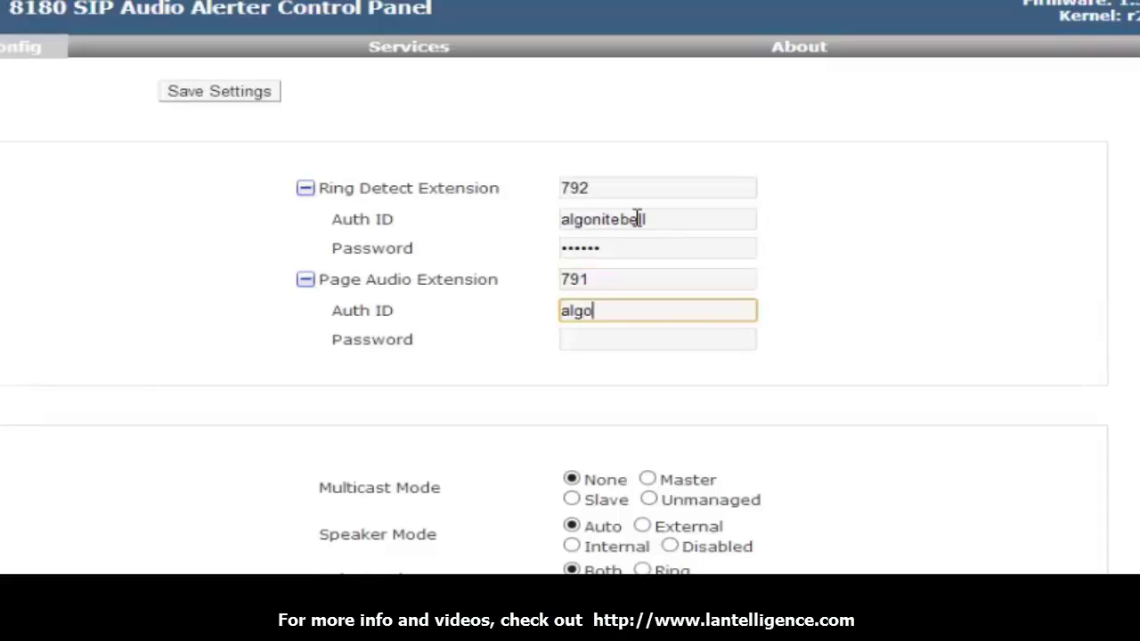
pyautogui.press('Tab')
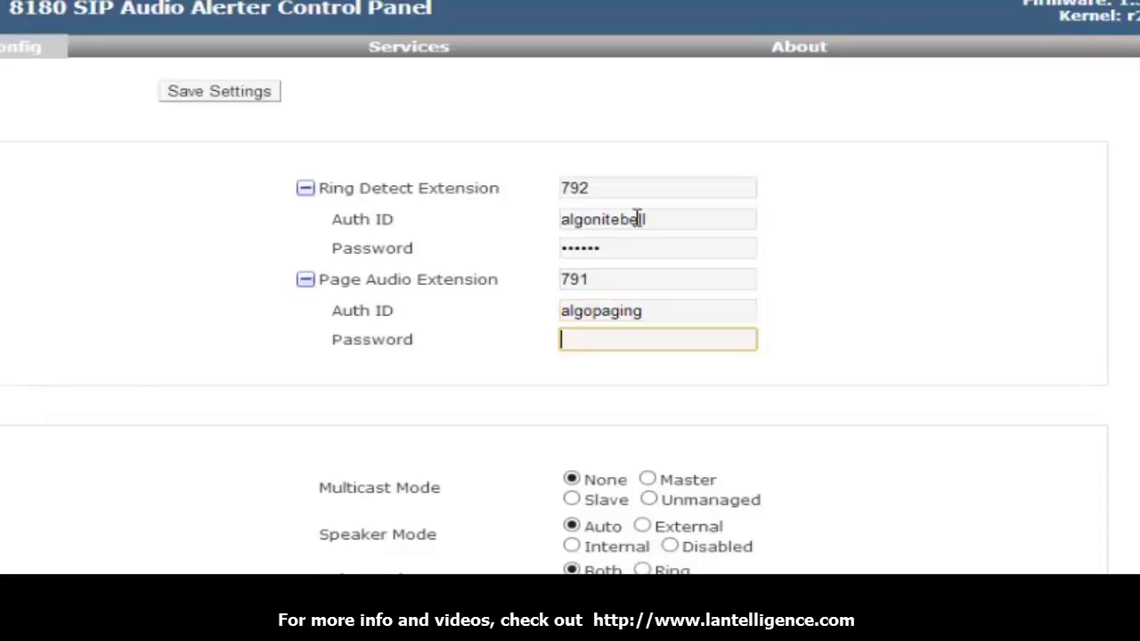
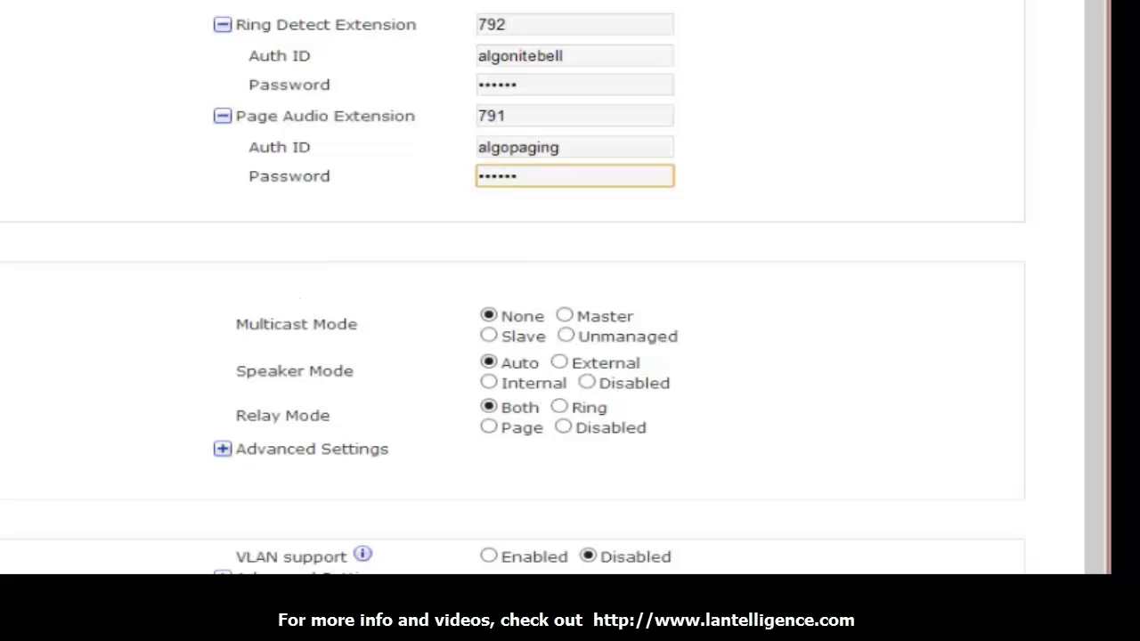
# Switch Speaker Mode under Features from Internal to External.
pyautogui.scroll(-1, 288, 216)
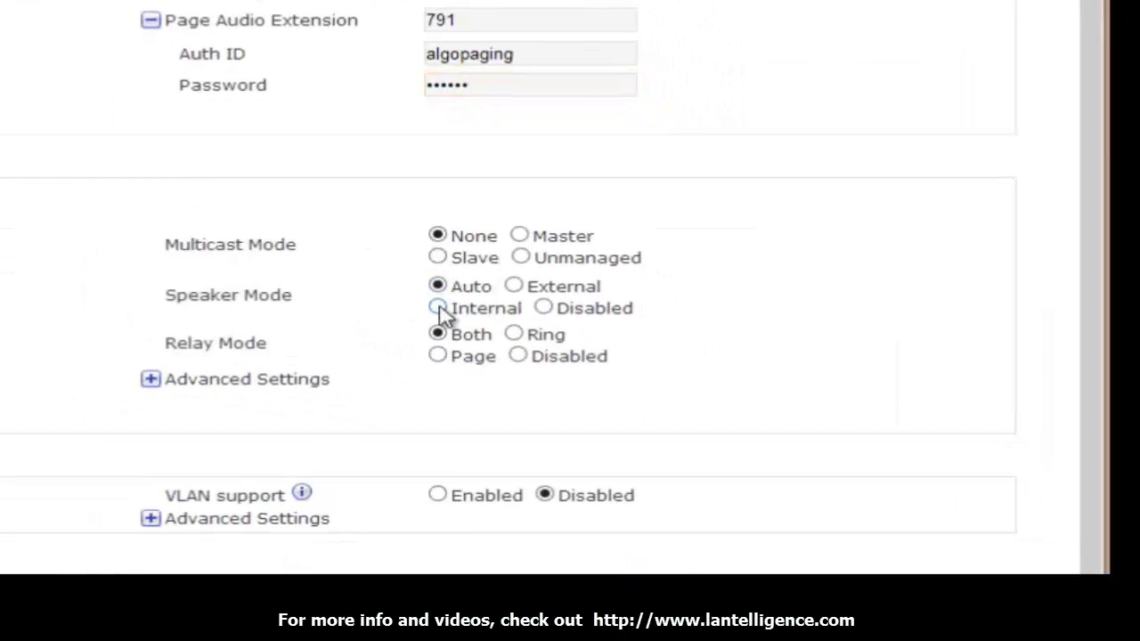
pyautogui.click(437, 308)
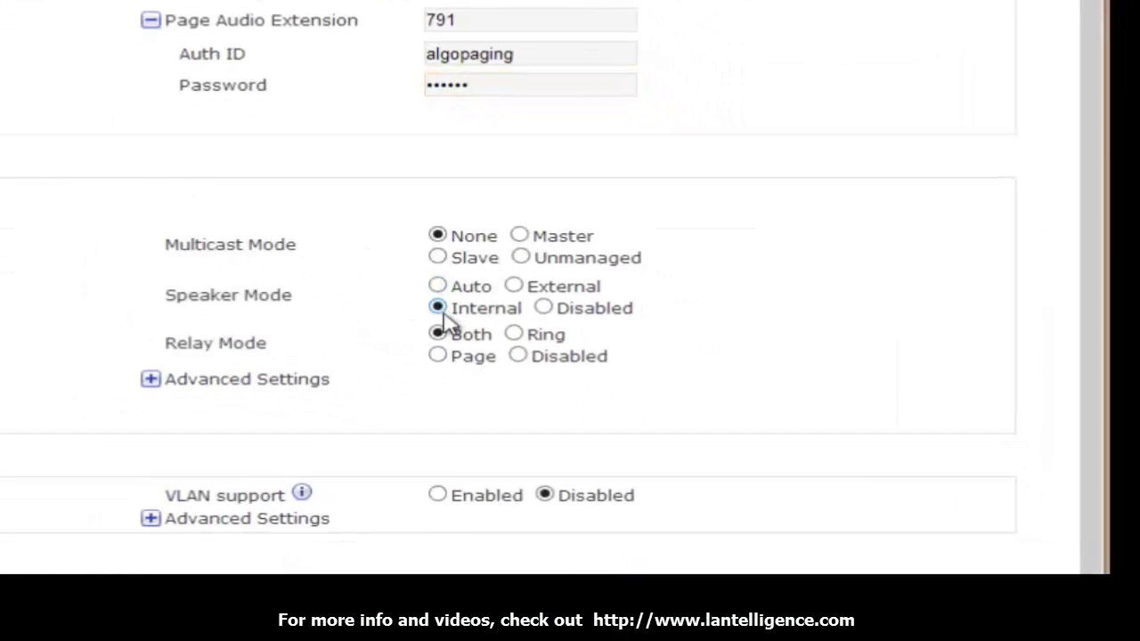
pyautogui.click(514, 286)
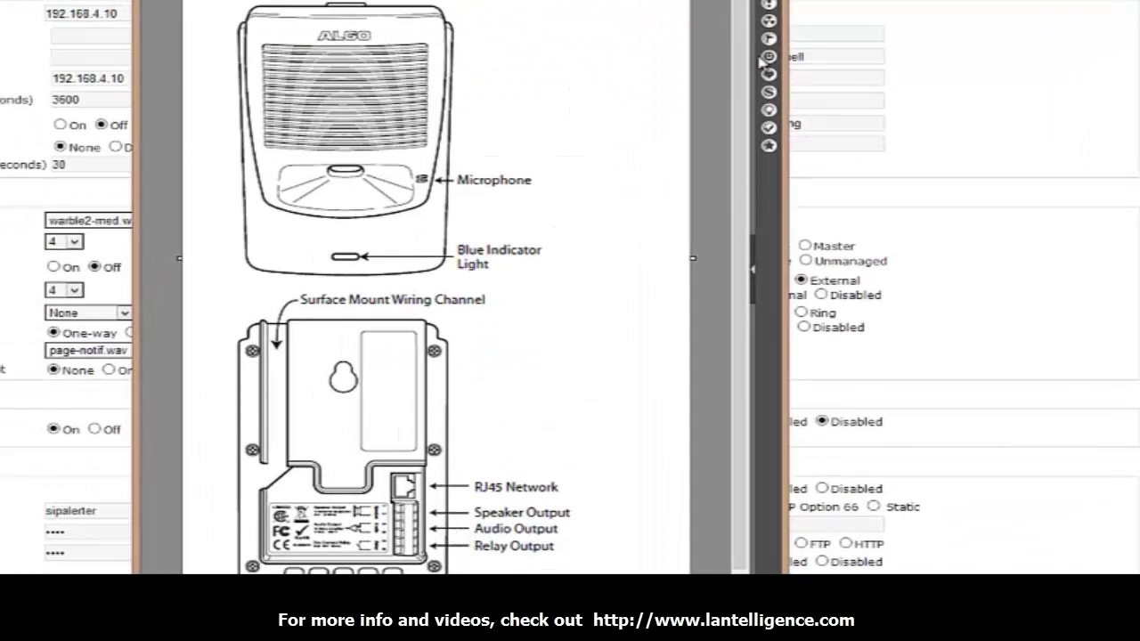
# Draw a text box over the lower part of the alerter wiring diagram.
pyautogui.moveTo(189, 254); pyautogui.dragTo(392, 370)
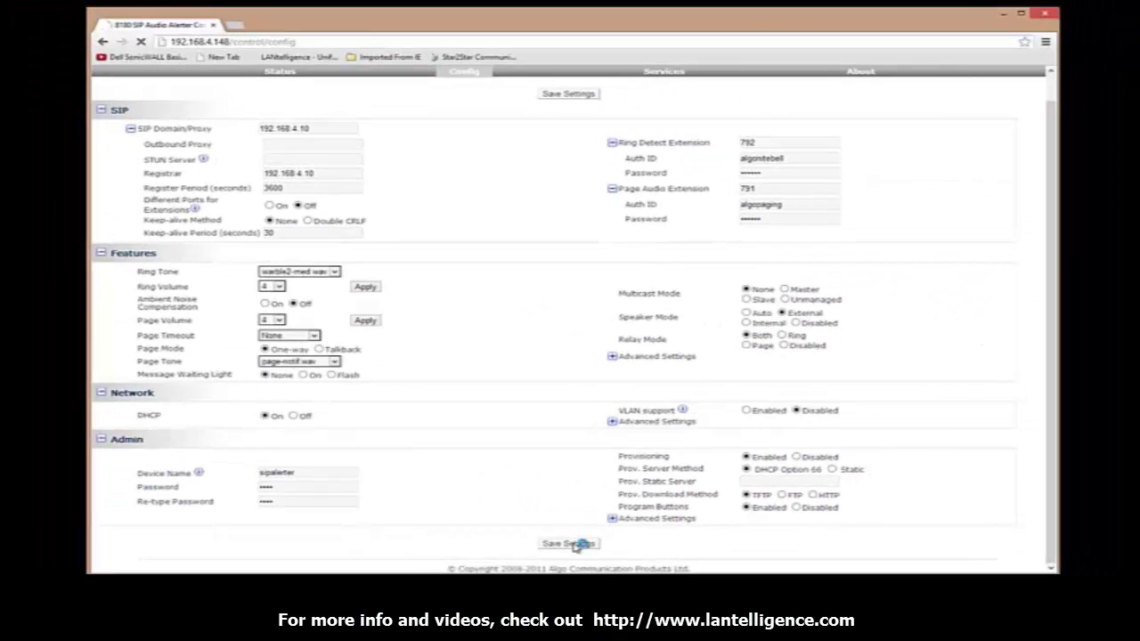
# Save the Algo settings and confirm extensions 791 and 792 show registered on the Status page.
pyautogui.click(575, 544)
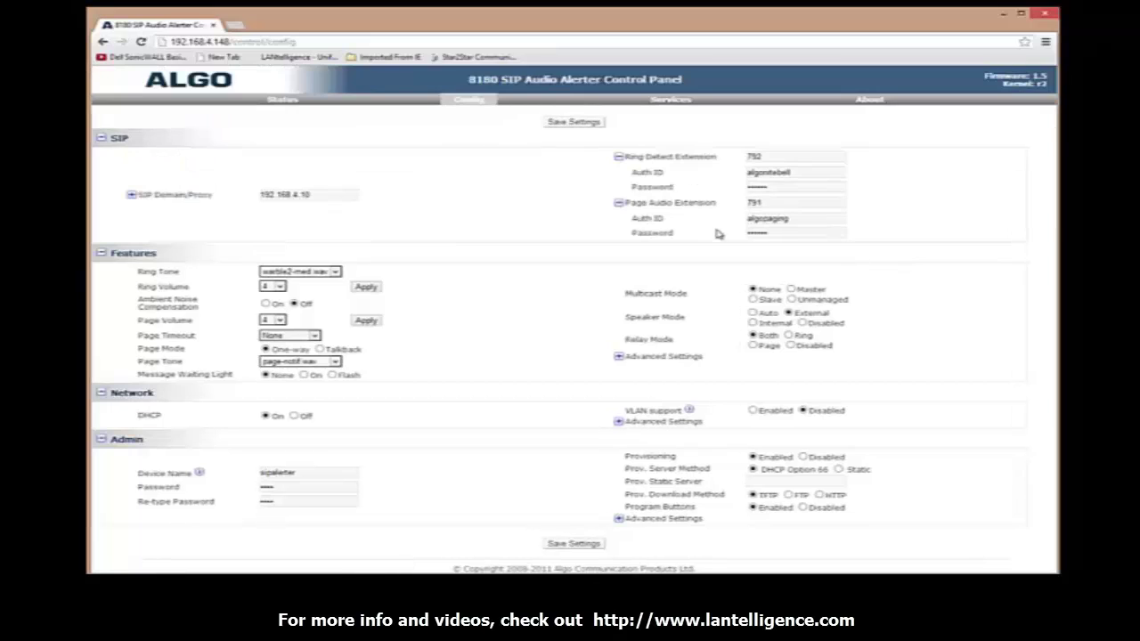
pyautogui.click(574, 121)
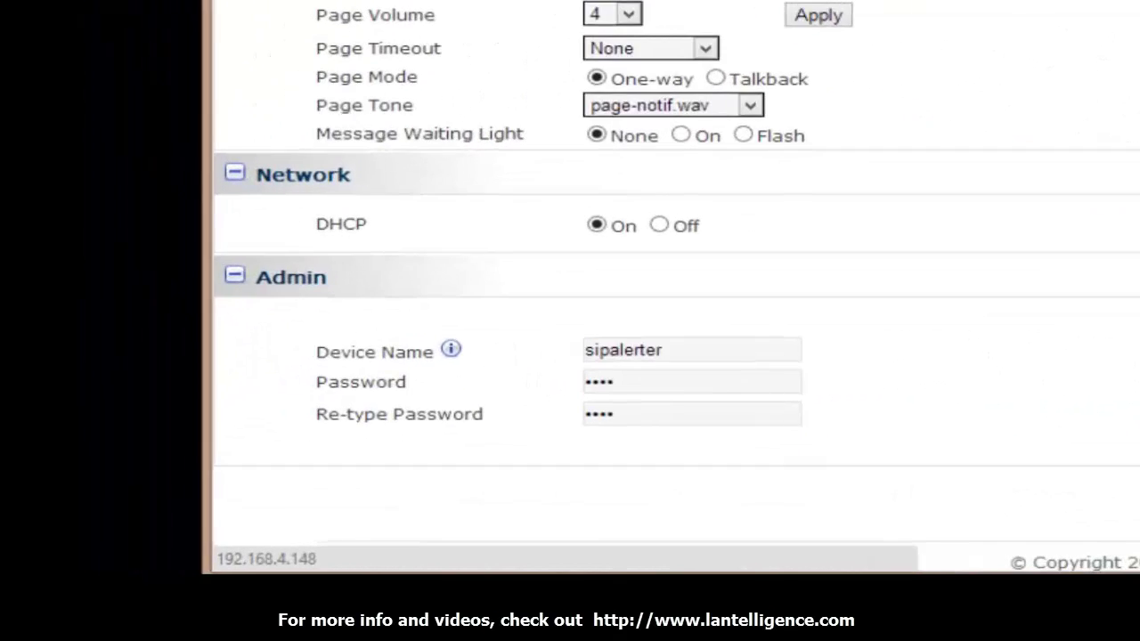
pyautogui.scroll(-5, 677, 285)
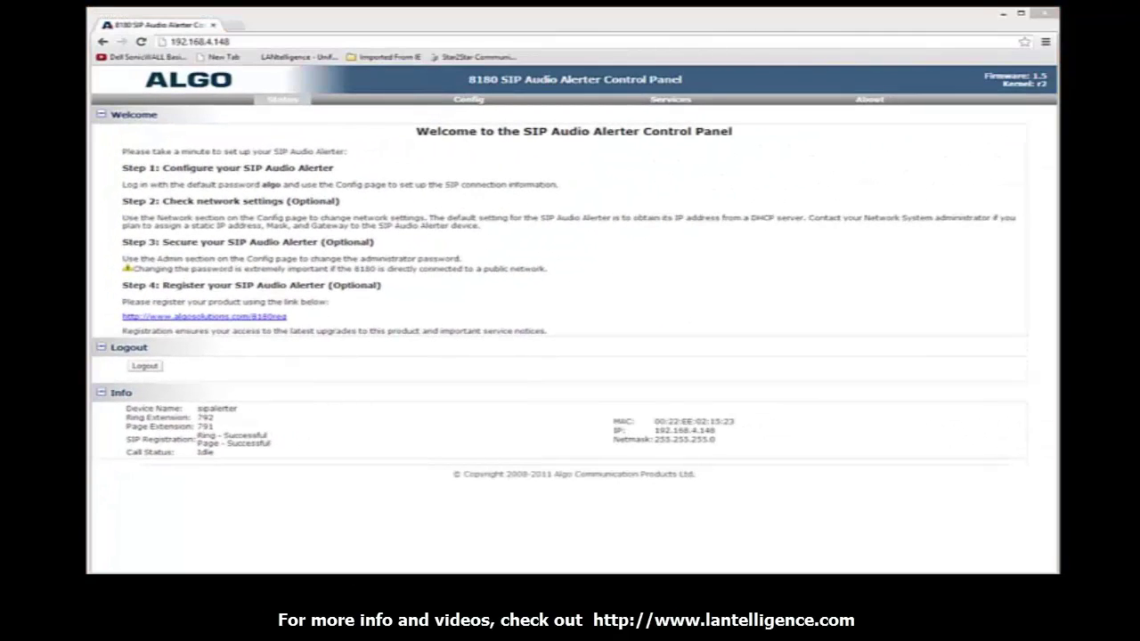
pyautogui.hotkey('alt', 'Tab')
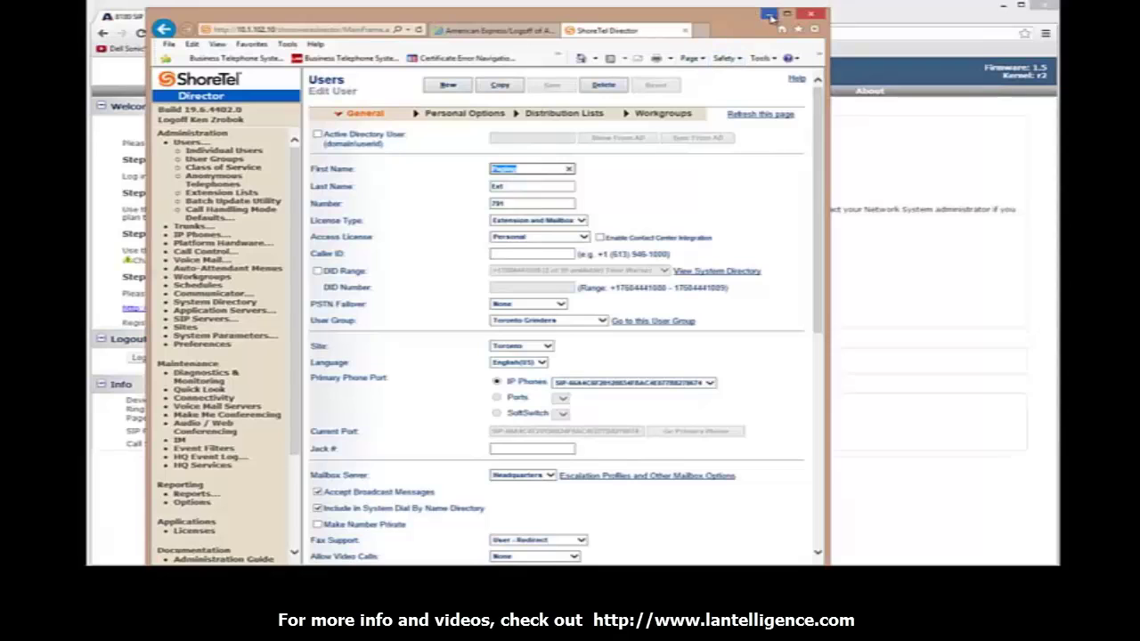
# Minimize the ShoreTel Director window to bring the Algo 8180 status page back into view.
pyautogui.click(771, 16)
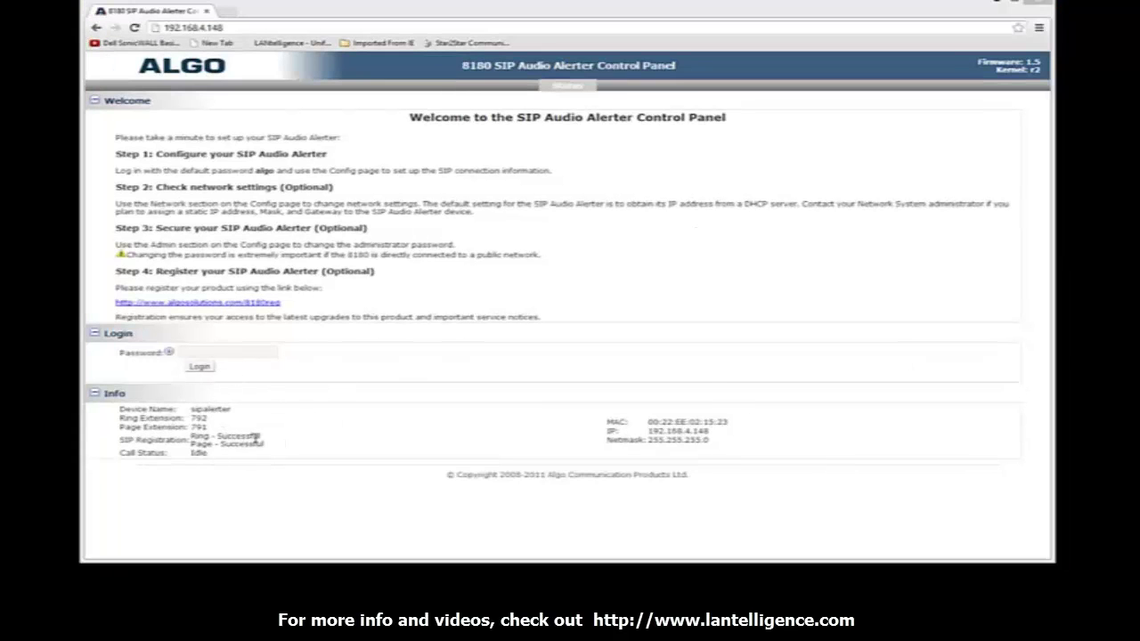
pyautogui.moveTo(255, 438); pyautogui.dragTo(250, 435)
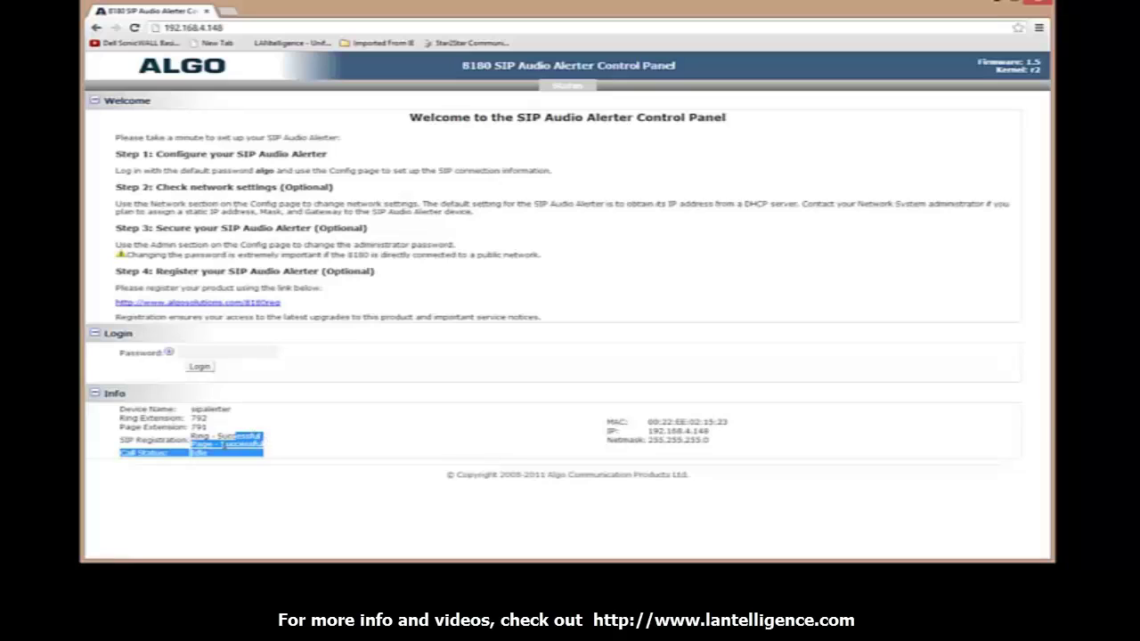
pyautogui.click(223, 443)
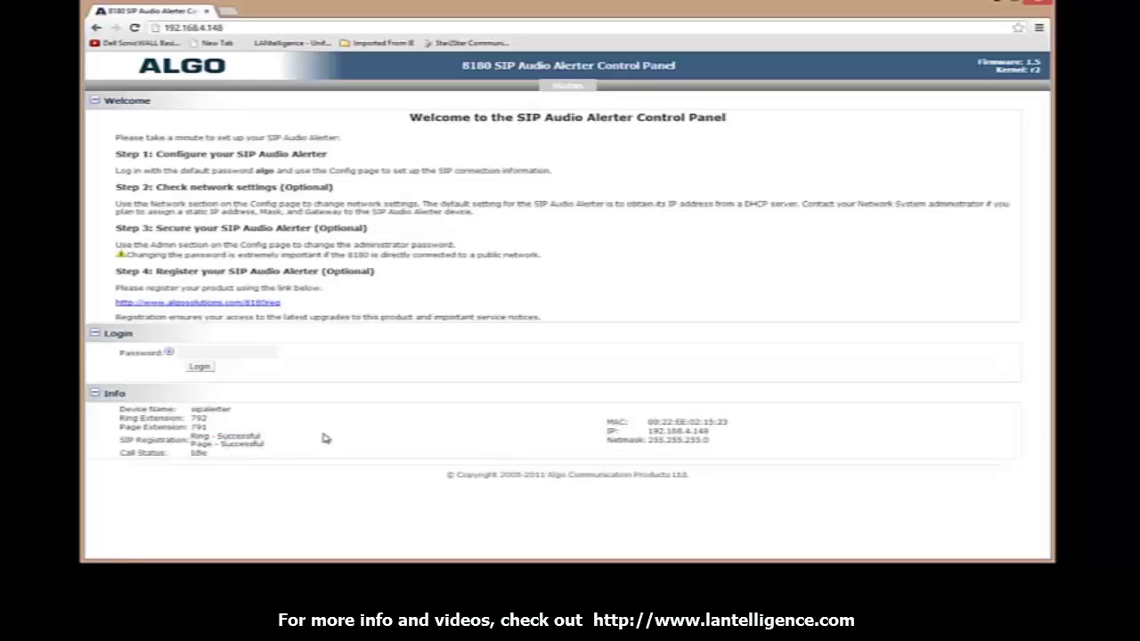